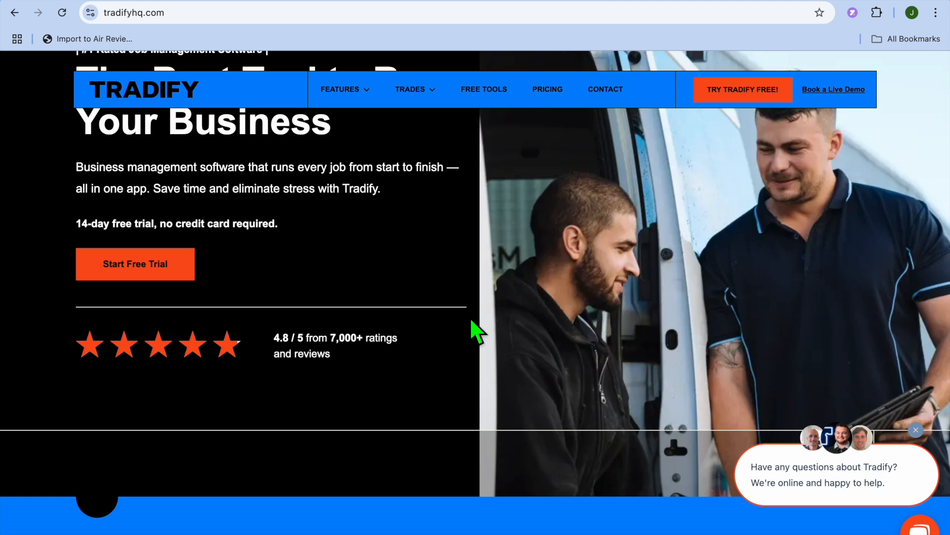
# - Complete the account setup page of the Tradify sign-up and dismiss the saved-password notice
pyautogui.scroll(3, 474, 327)
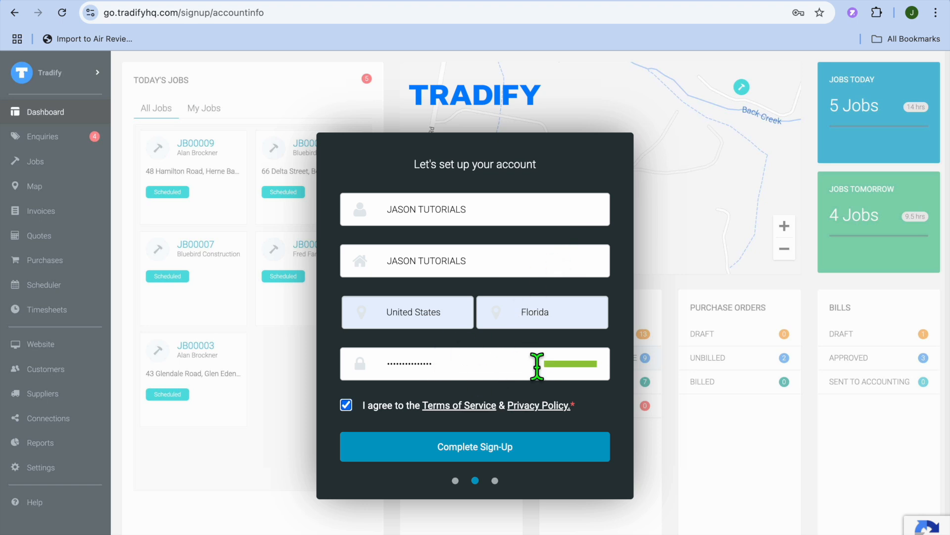
pyautogui.click(518, 447)
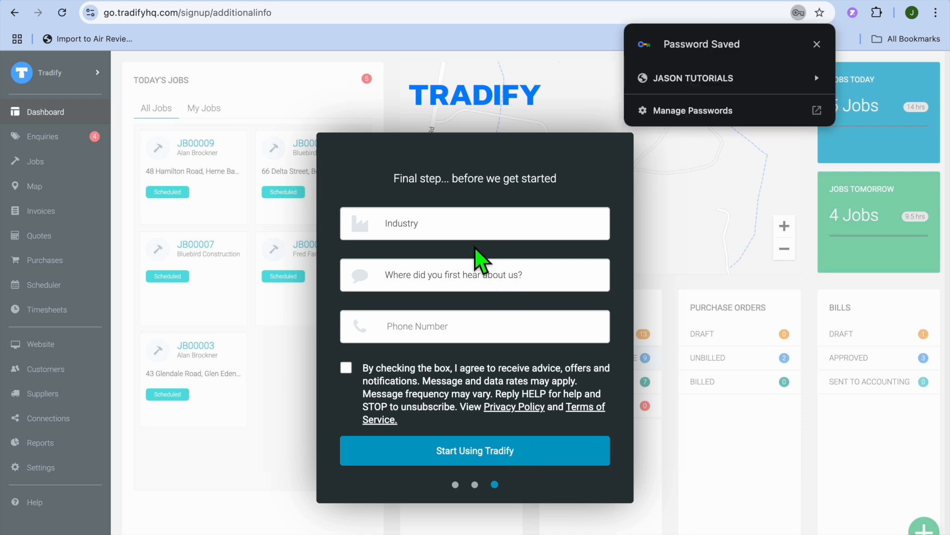
pyautogui.click(817, 45)
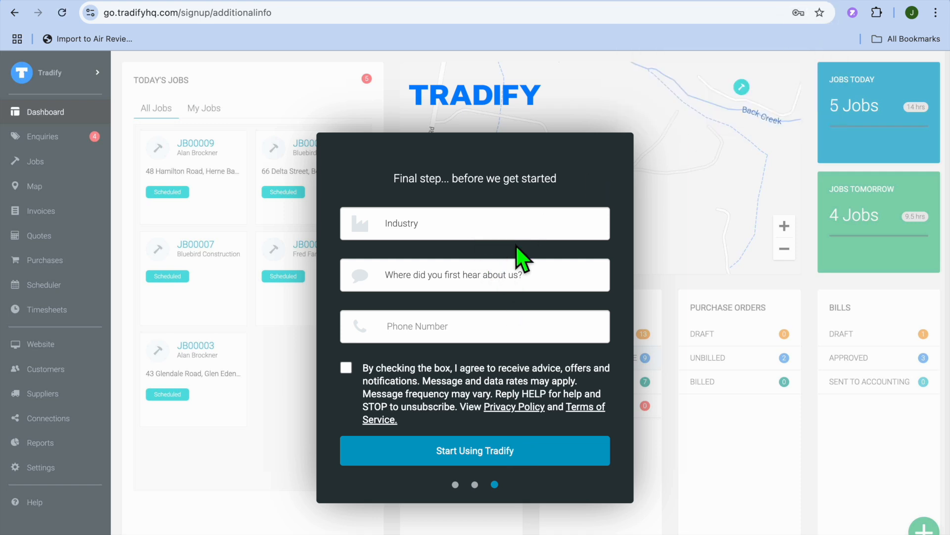
# - Choose Landscaping & Lawns as the industry and Google as the place where Tradify was first heard about
pyautogui.click(476, 222)
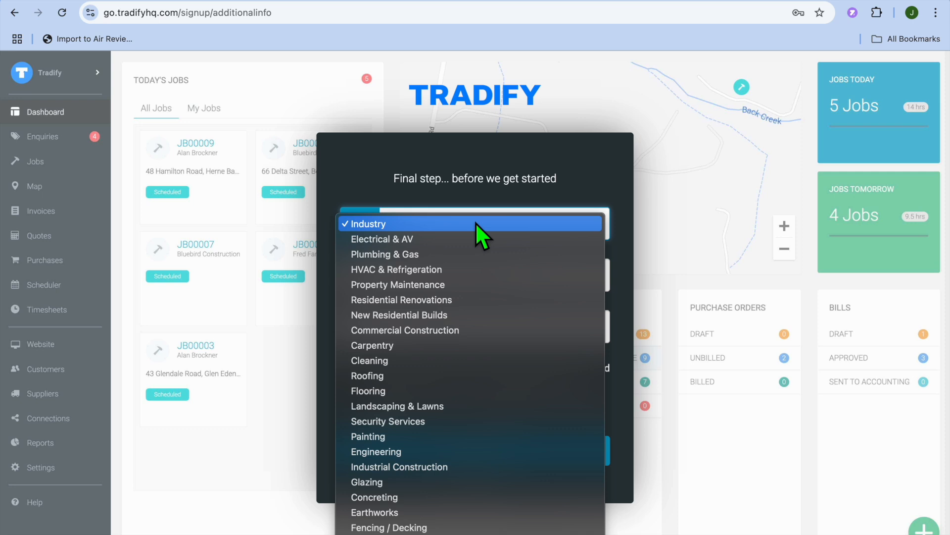
pyautogui.click(449, 407)
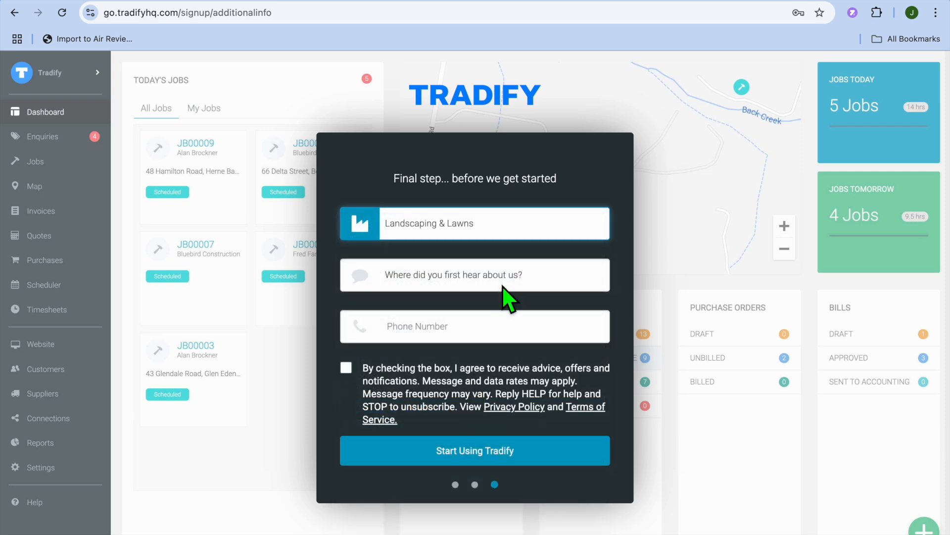
pyautogui.click(502, 273)
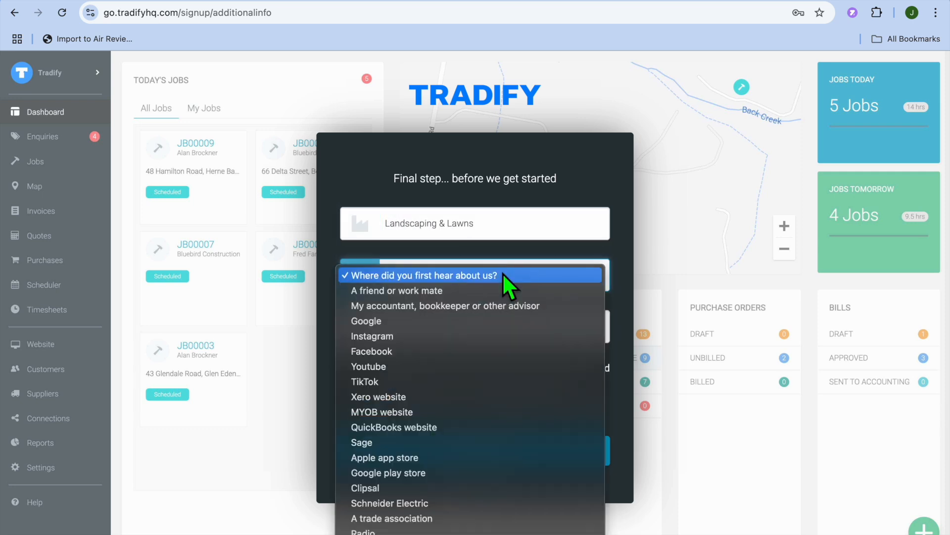
pyautogui.click(481, 325)
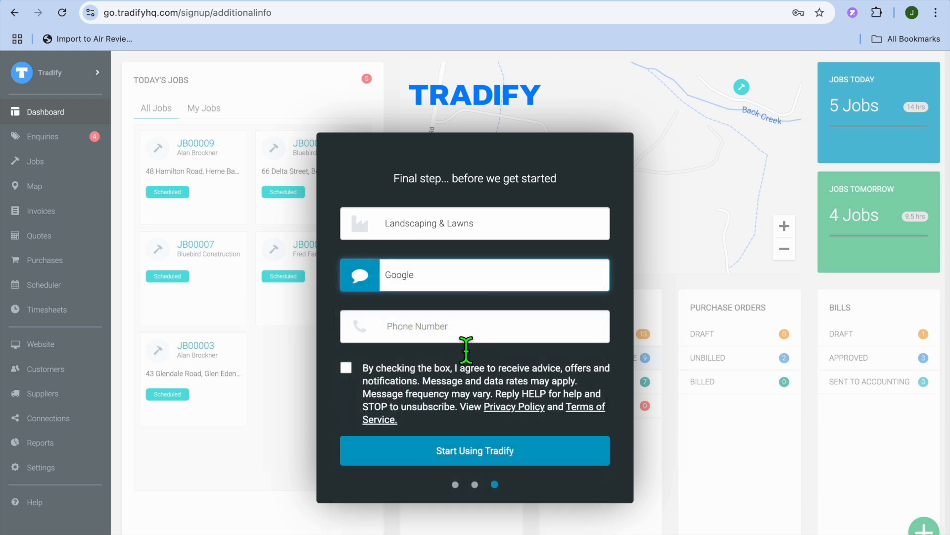
# - Fill in the phone number, agree to receive advice, offers and notifications, and finish the sign-up
pyautogui.click(467, 339)
pyautogui.click(471, 362)
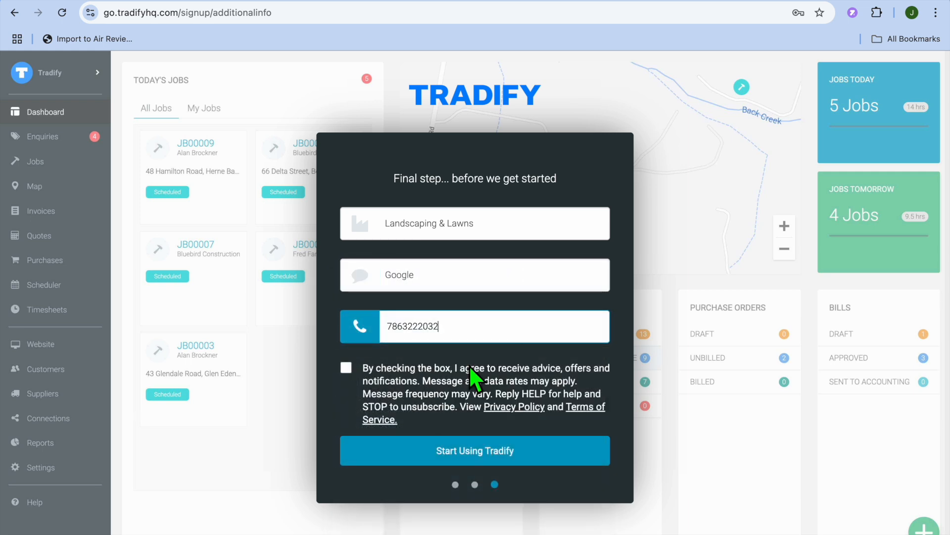
pyautogui.click(349, 368)
pyautogui.click(464, 455)
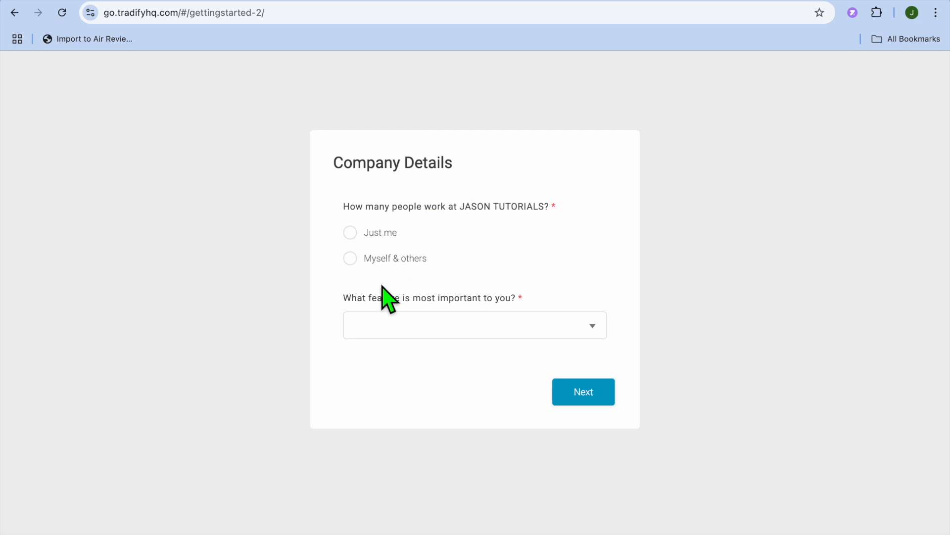
# - Complete the onboarding questions with Just me as company size, Estimating & quoting as key feature, and None as accounting package
pyautogui.click(352, 232)
pyautogui.click(592, 327)
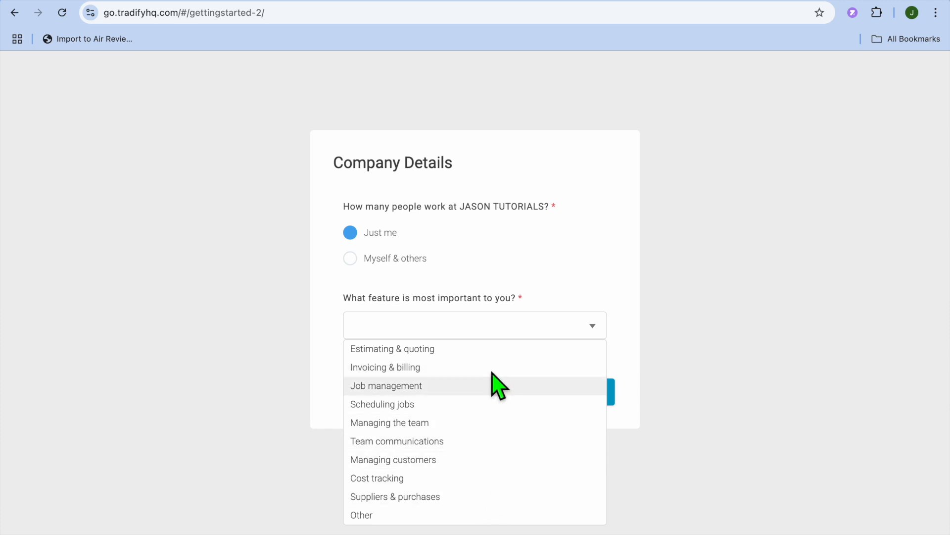
pyautogui.click(491, 356)
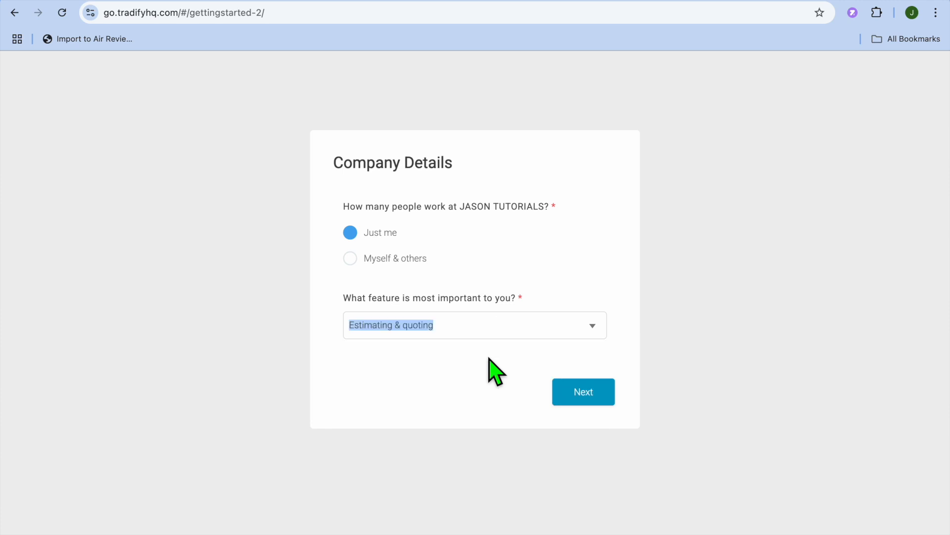
pyautogui.click(587, 396)
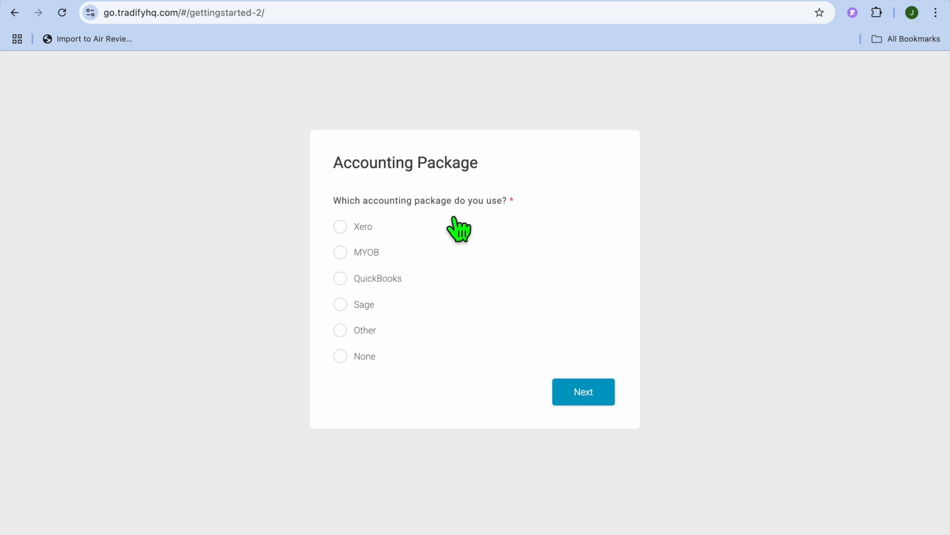
pyautogui.click(344, 357)
pyautogui.click(591, 399)
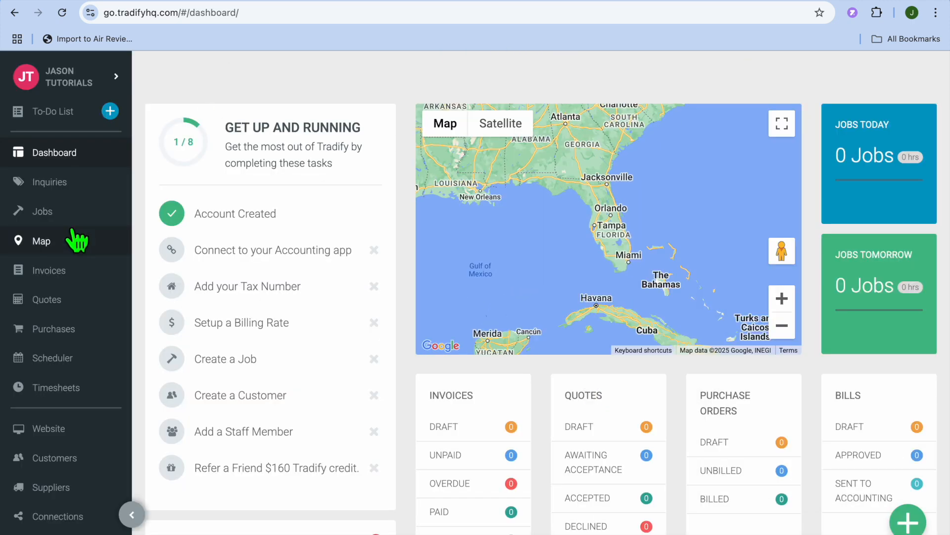
# - Review the Standard Labour Rate in the billing rate settings and close it without saving
pyautogui.scroll(-3, 77, 241)
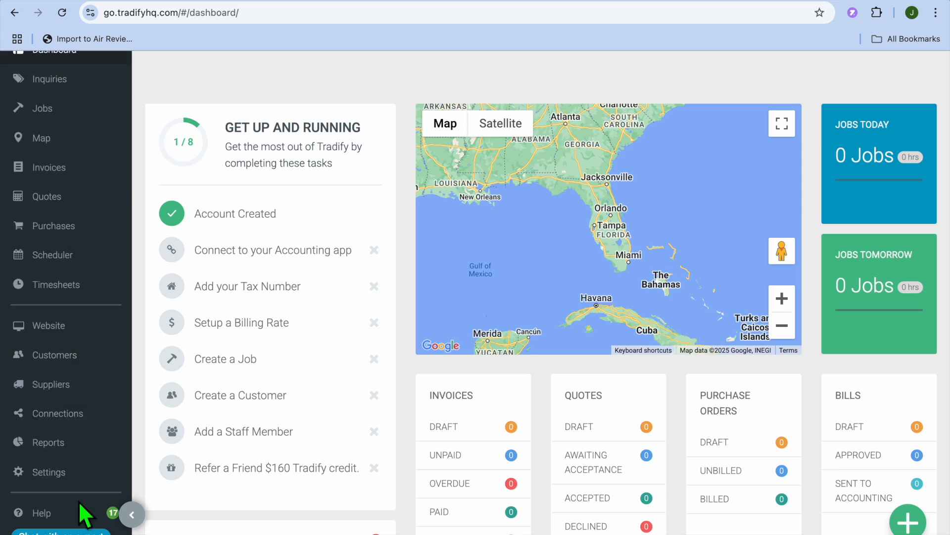
pyautogui.click(51, 472)
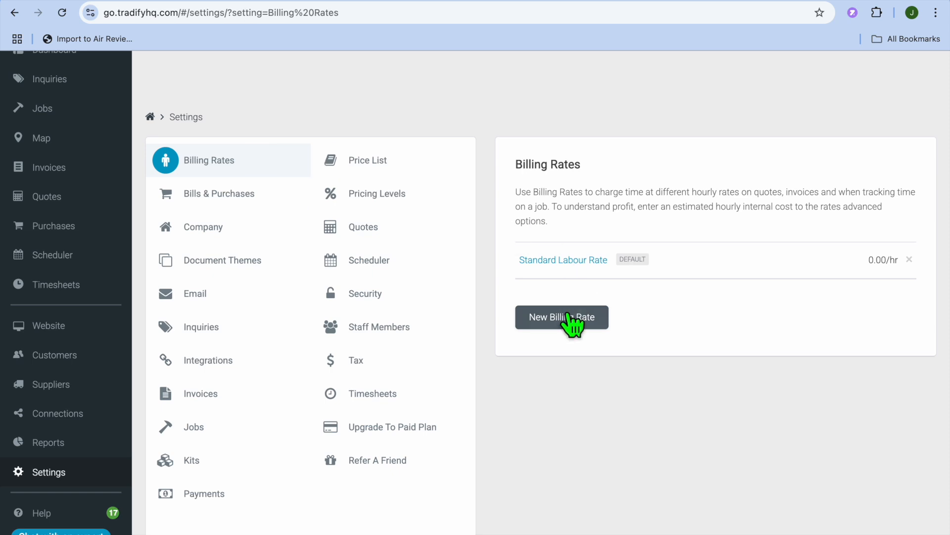
pyautogui.click(576, 261)
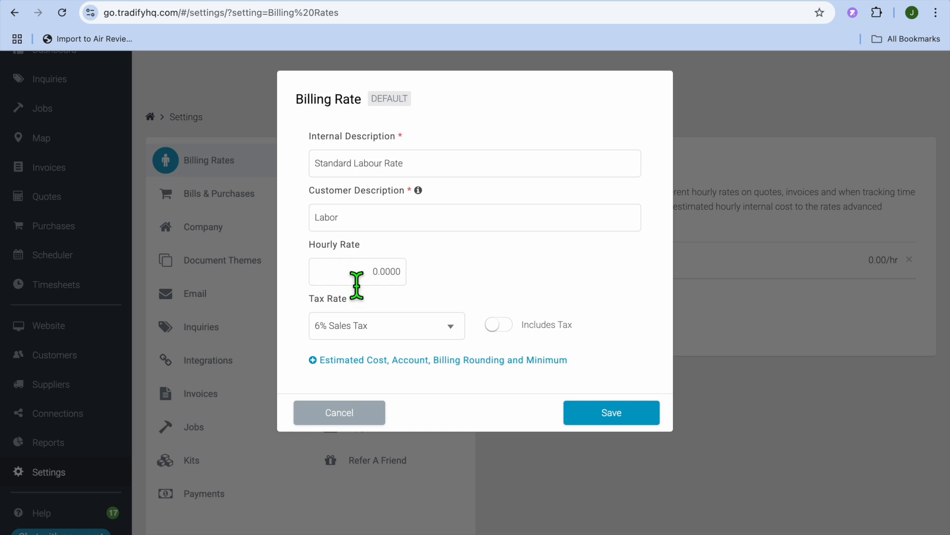
pyautogui.click(377, 286)
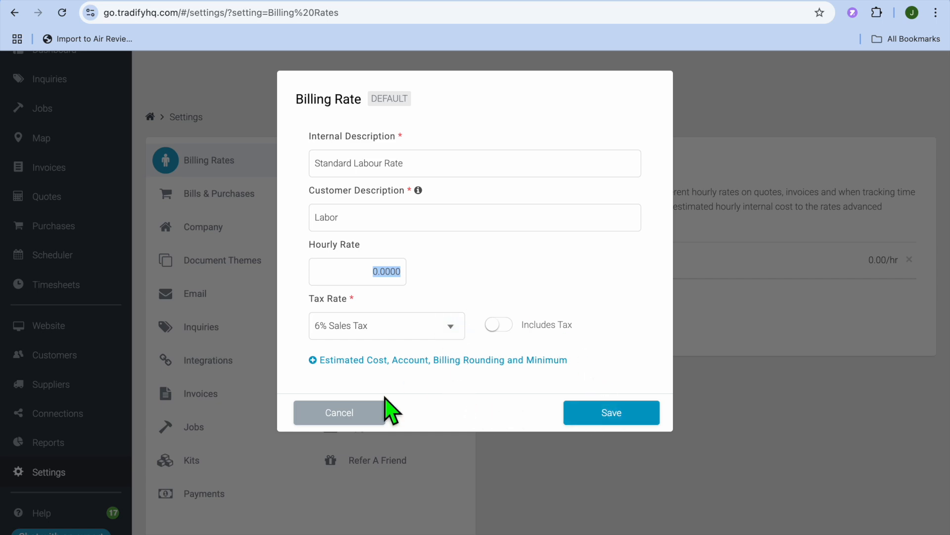
pyautogui.click(349, 420)
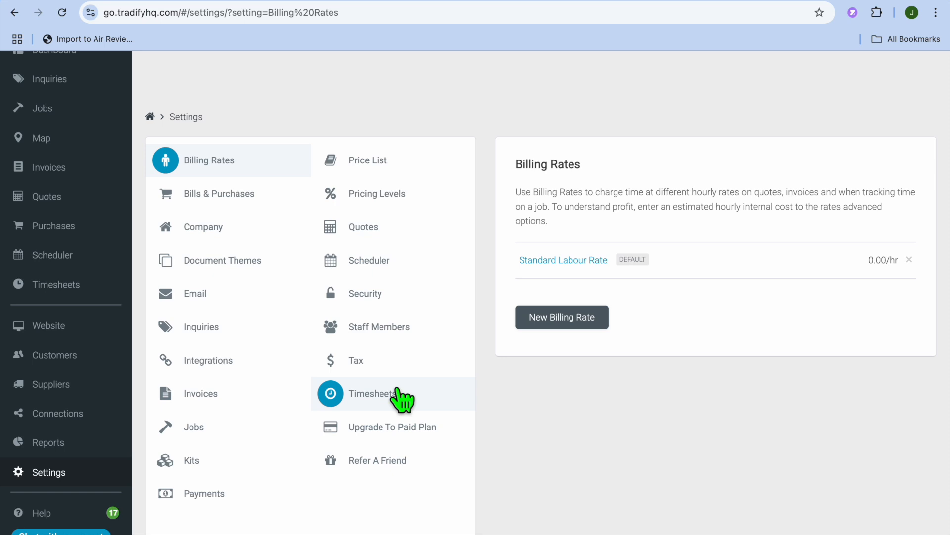
# - Review the company, payments and staff member settings
pyautogui.click(211, 229)
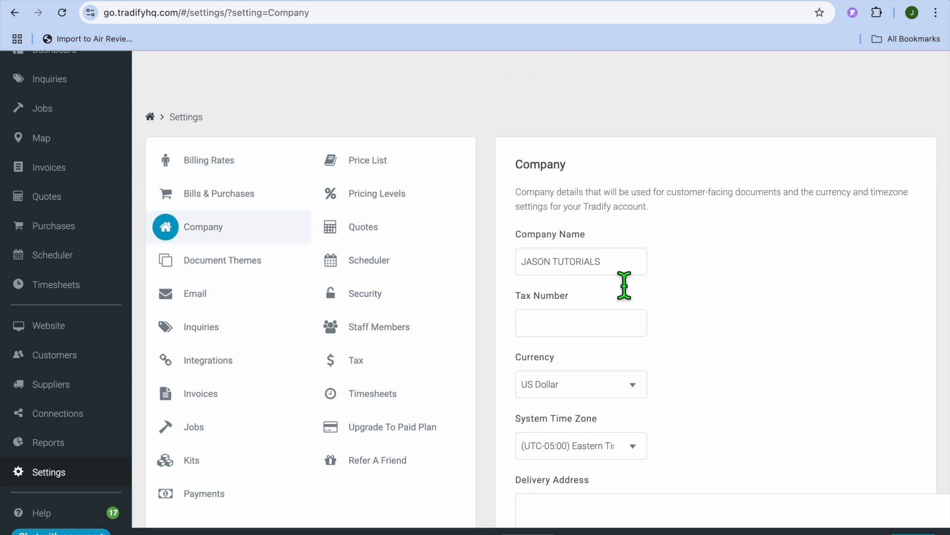
pyautogui.scroll(-2, 615, 346)
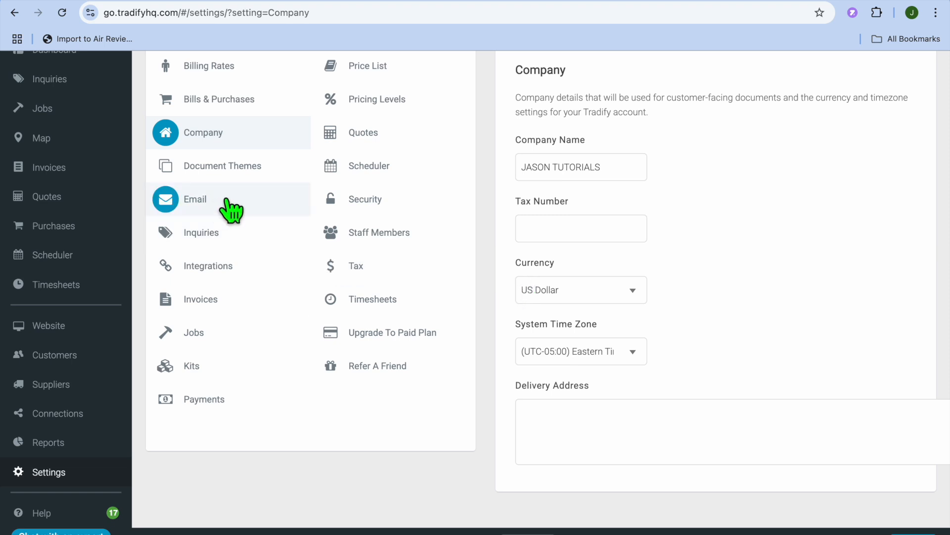
pyautogui.click(214, 401)
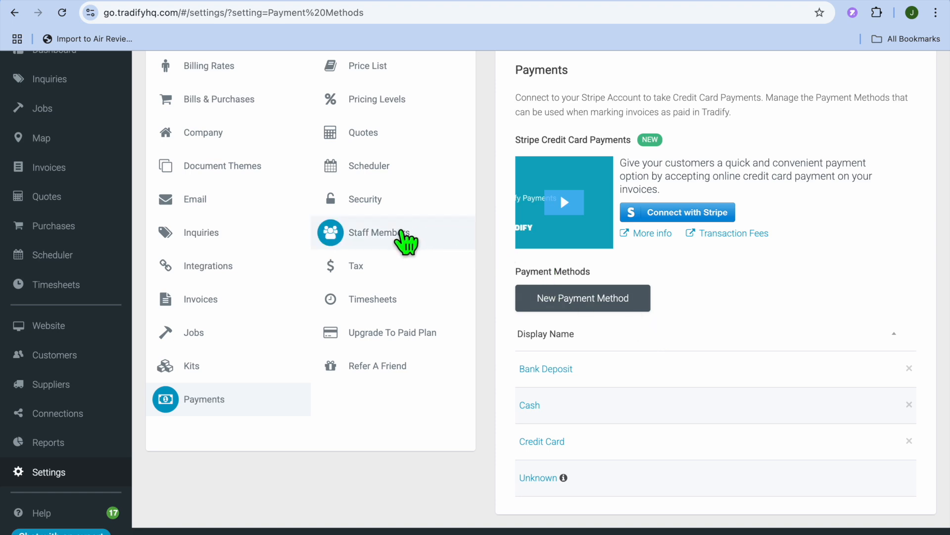
pyautogui.click(404, 236)
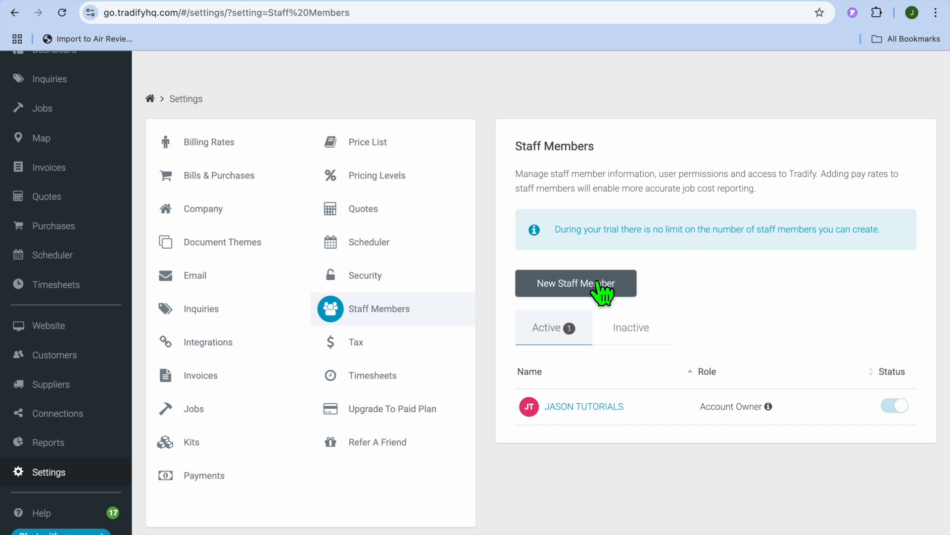
# - Review the price list and its options for new entries, the pricing levels, and the quote settings
pyautogui.click(394, 149)
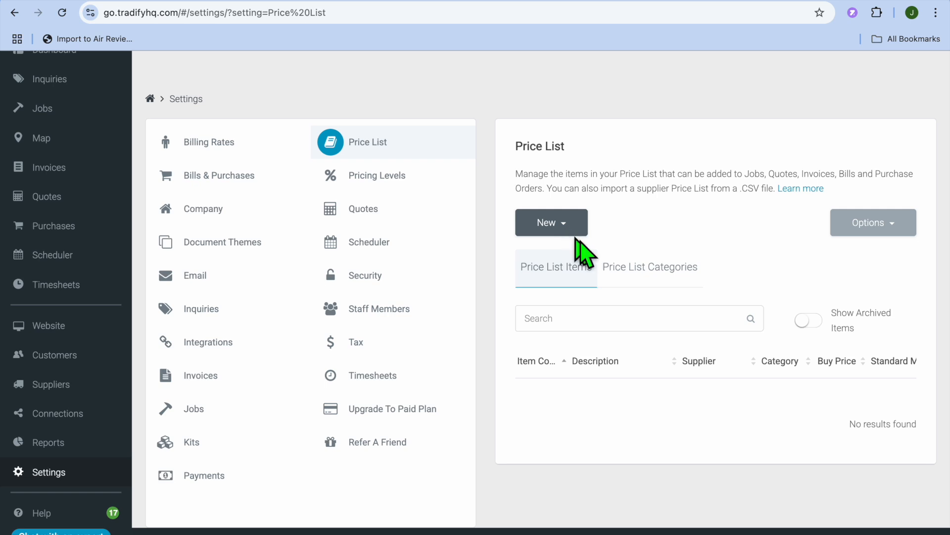
pyautogui.click(570, 222)
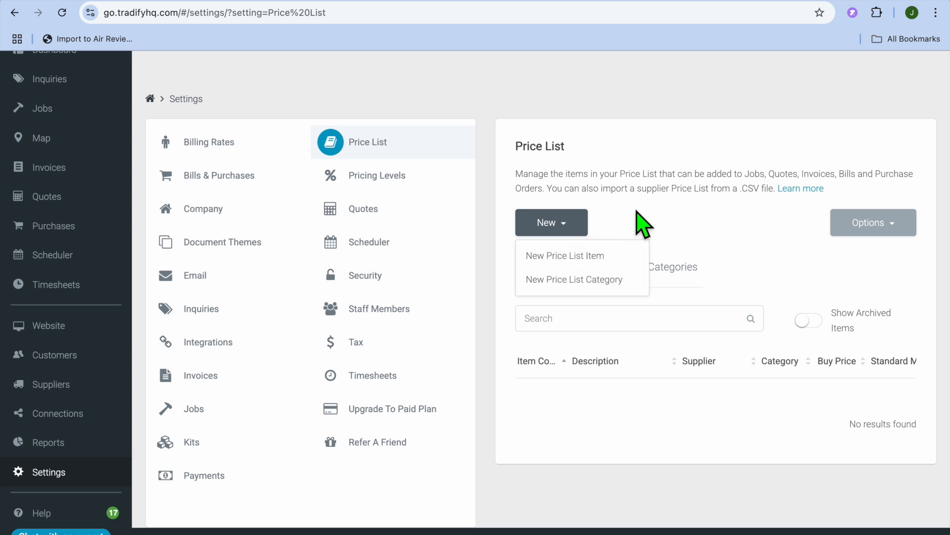
pyautogui.click(417, 196)
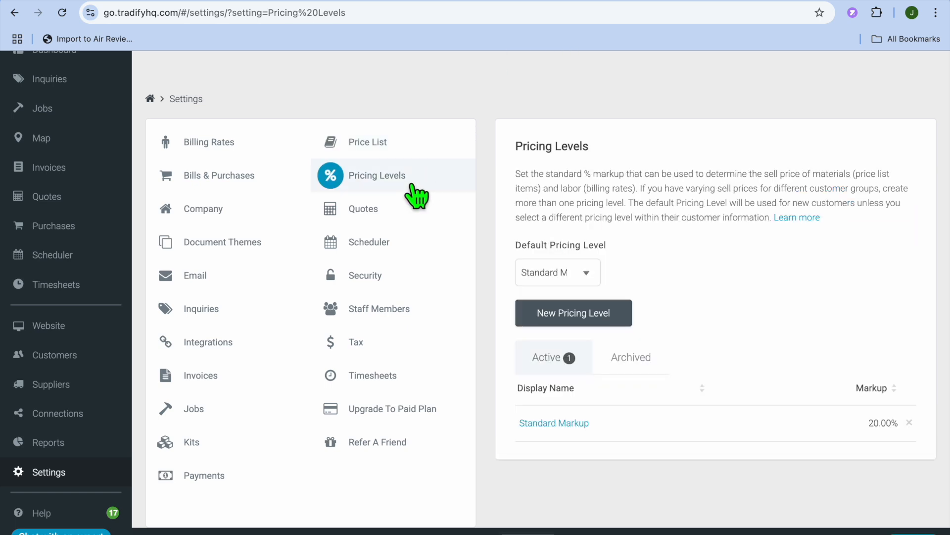
pyautogui.click(389, 221)
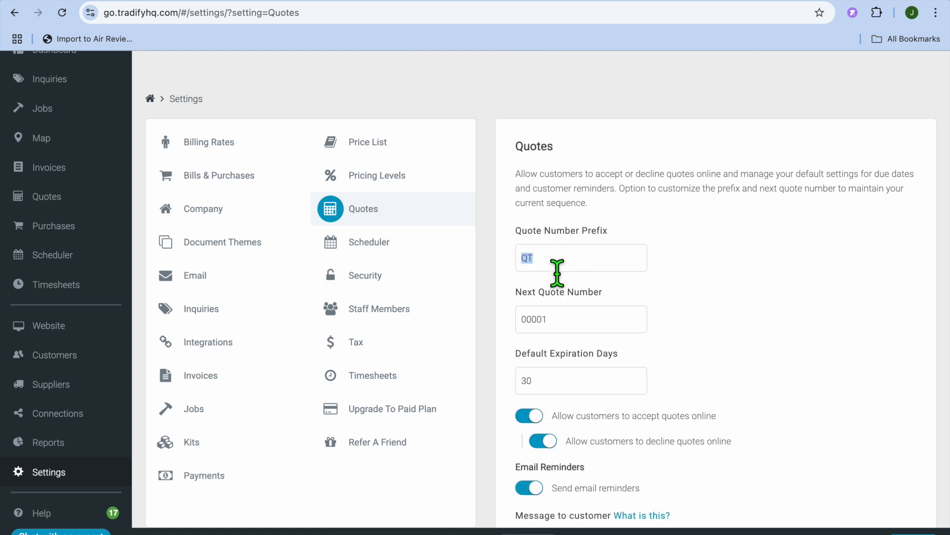
pyautogui.scroll(-3, 663, 300)
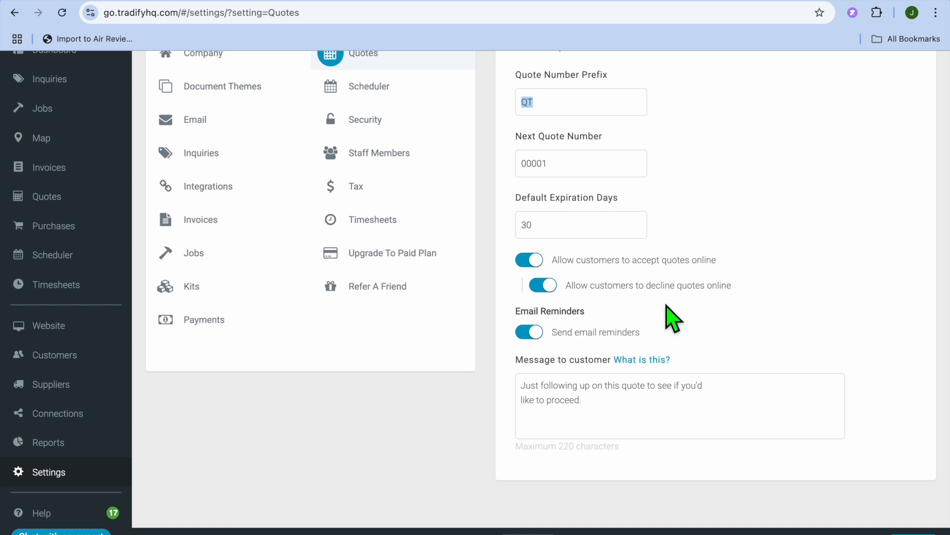
pyautogui.scroll(3, 617, 405)
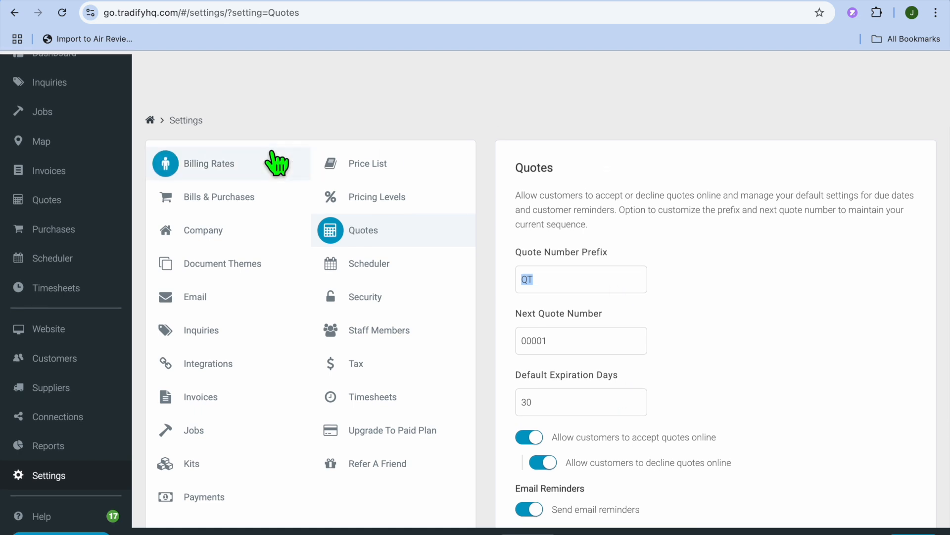
# - Leave the settings and start a new quote from the quotes list, dismissing the quick start video
pyautogui.click(150, 117)
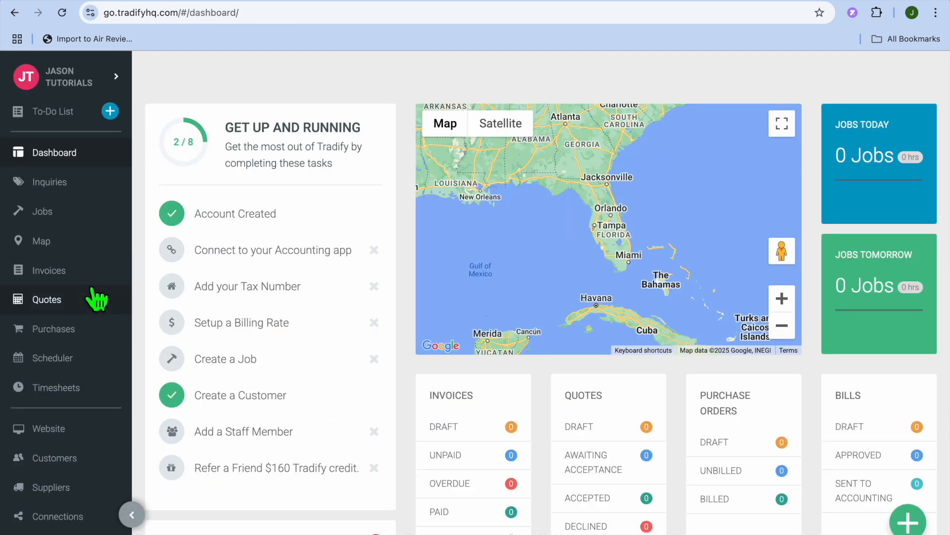
pyautogui.click(63, 300)
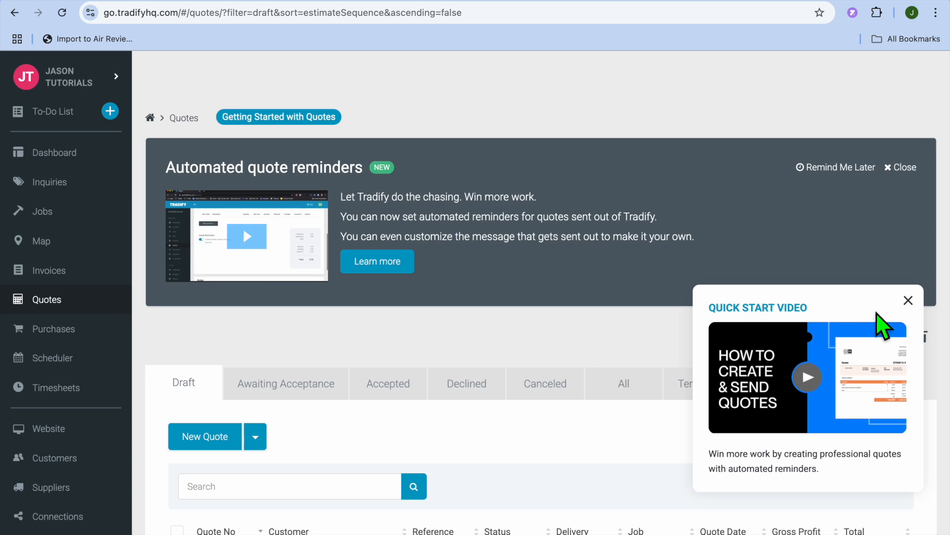
pyautogui.click(909, 300)
pyautogui.click(200, 435)
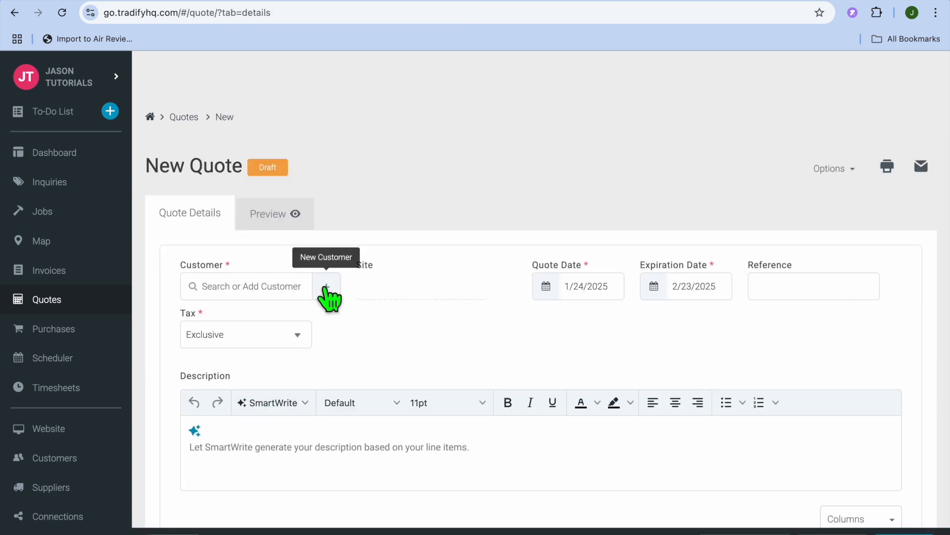
# - Create and save a customer for the quote with name, email address and mobile number, and set the quote's reference to 7
pyautogui.click(325, 290)
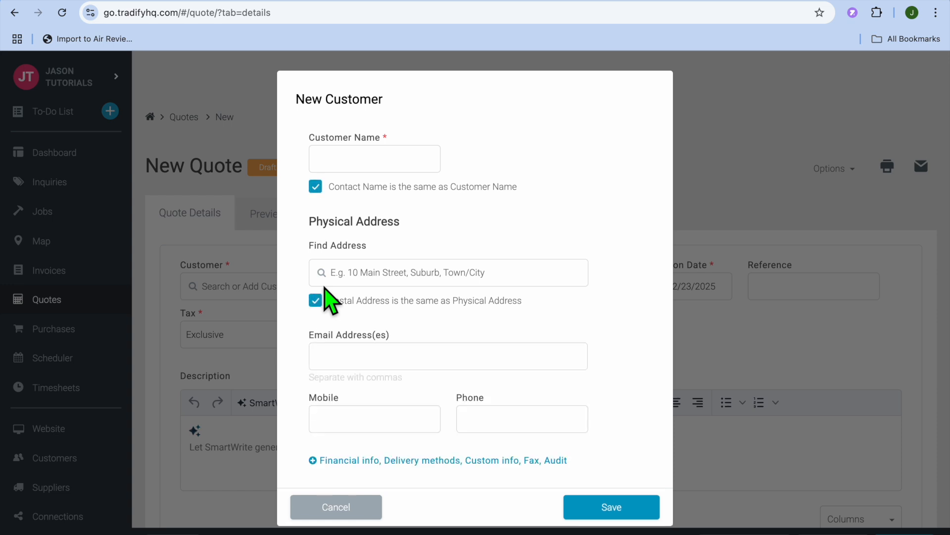
pyautogui.click(371, 159)
pyautogui.click(419, 190)
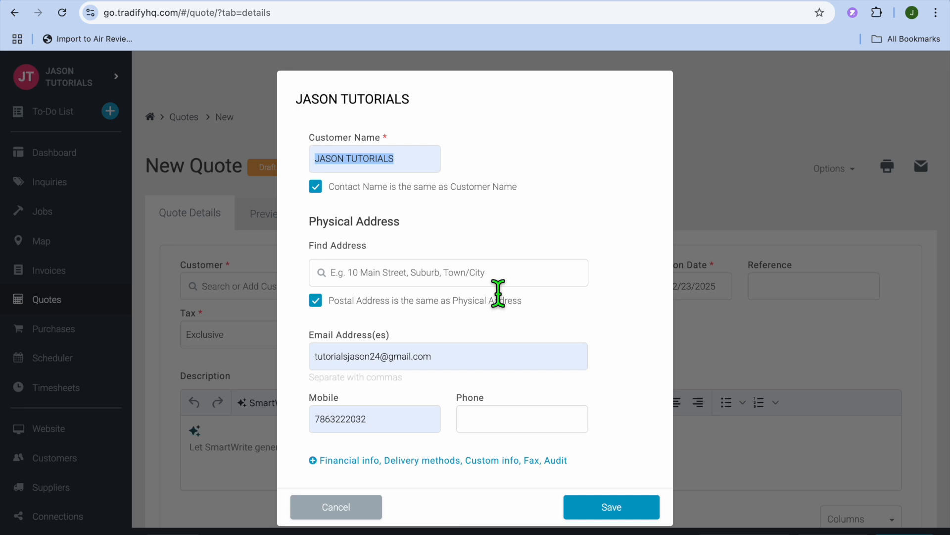
pyautogui.click(619, 510)
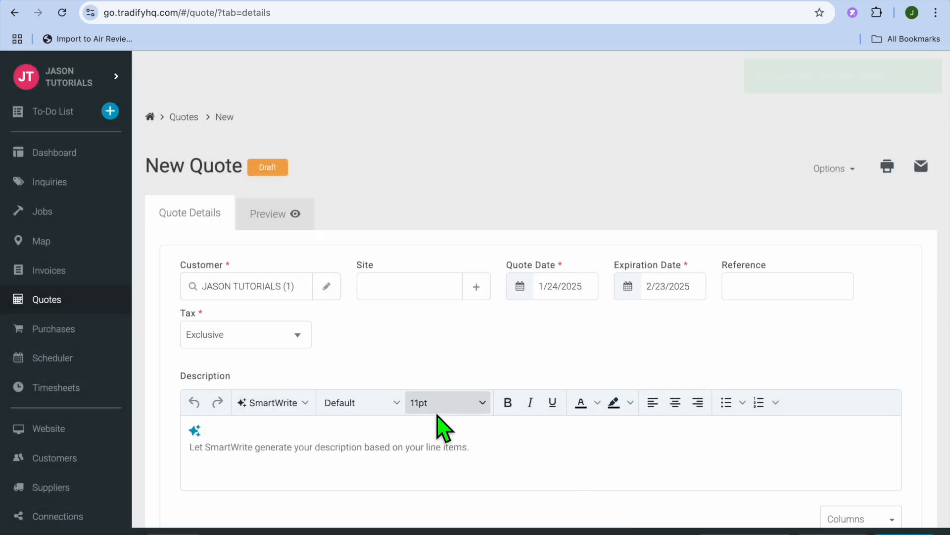
pyautogui.scroll(-2, 441, 425)
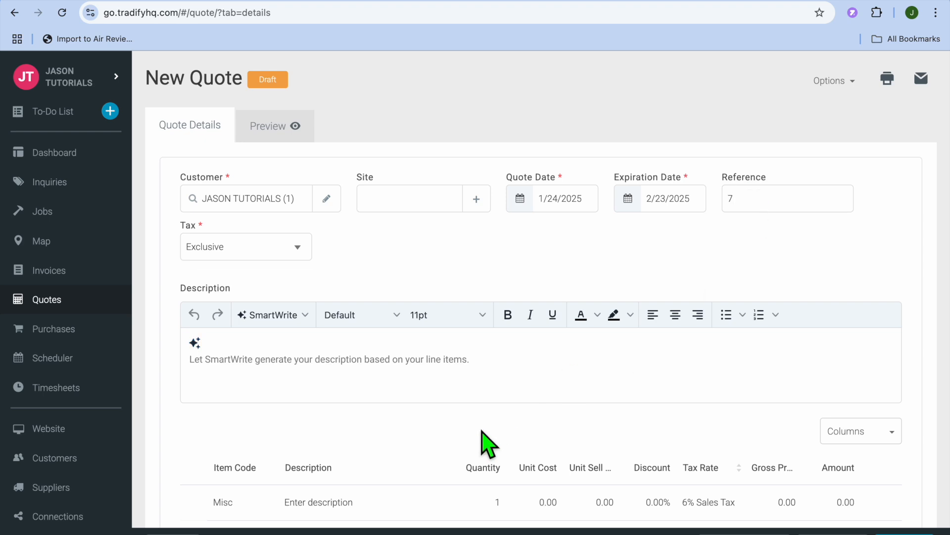
# - Examine the quote's description editor and the miscellaneous line item's description, quantity and unit cost fields
pyautogui.click(464, 386)
pyautogui.scroll(-3, 462, 396)
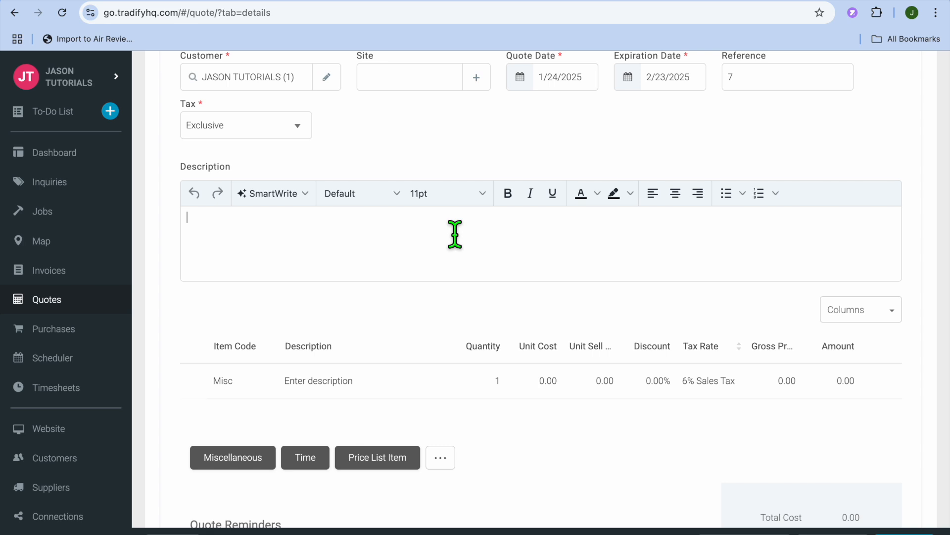
pyautogui.scroll(-2, 454, 235)
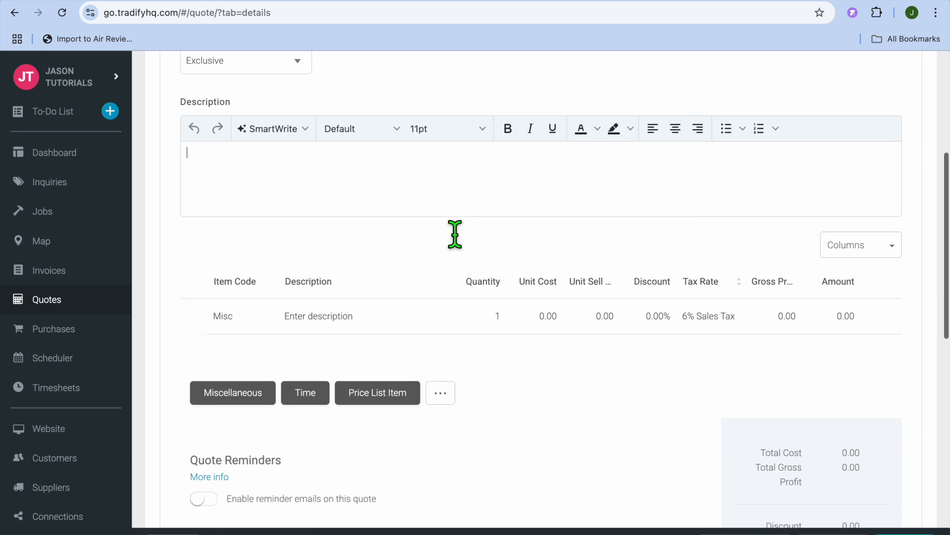
pyautogui.click(503, 277)
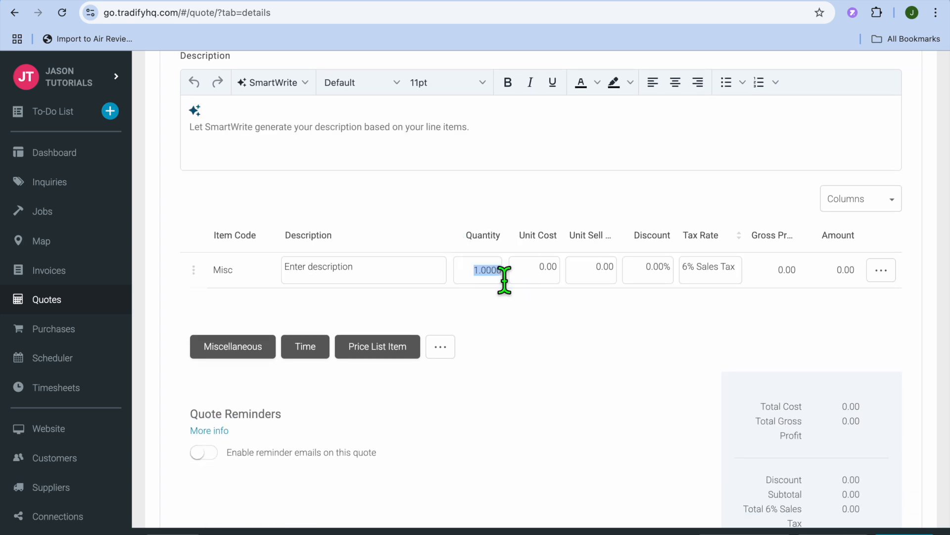
pyautogui.click(365, 283)
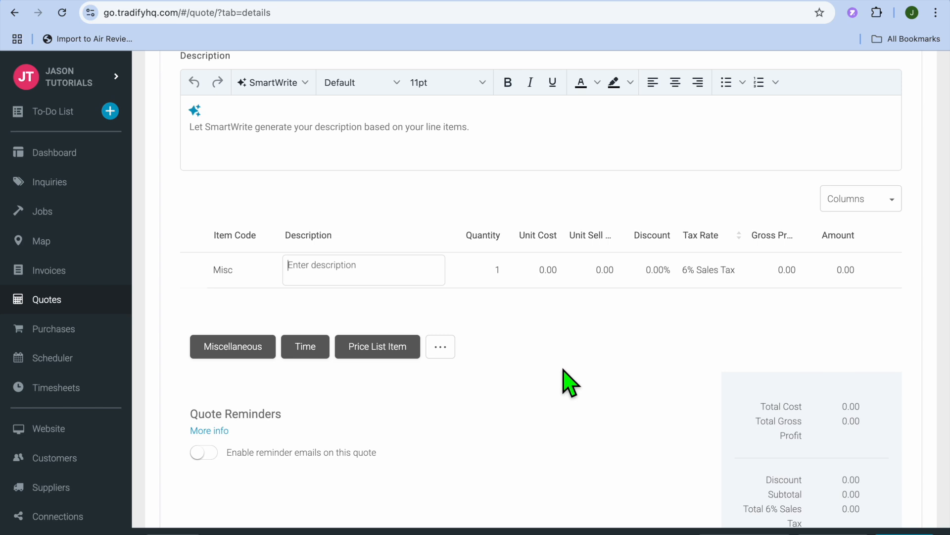
pyautogui.scroll(-8, 569, 383)
pyautogui.scroll(15, 567, 381)
pyautogui.scroll(-7, 565, 382)
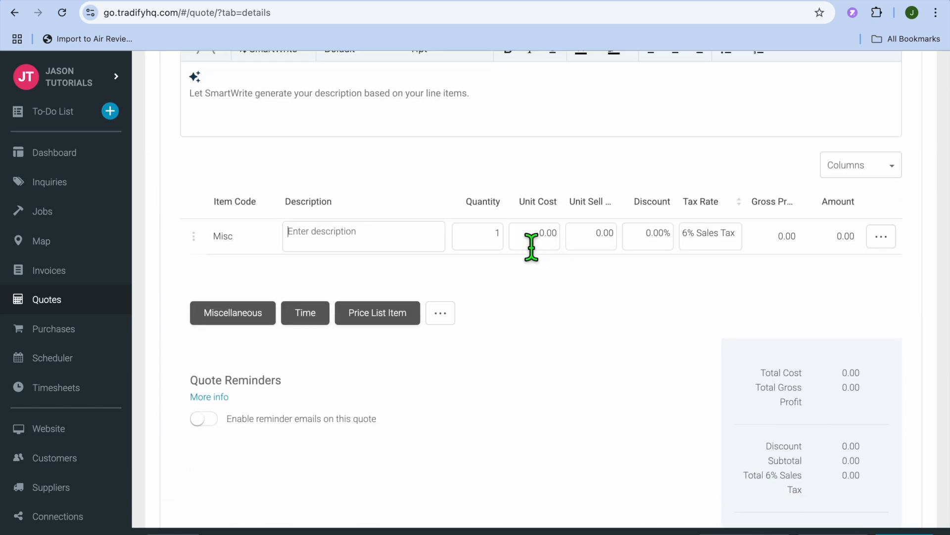
pyautogui.click(551, 246)
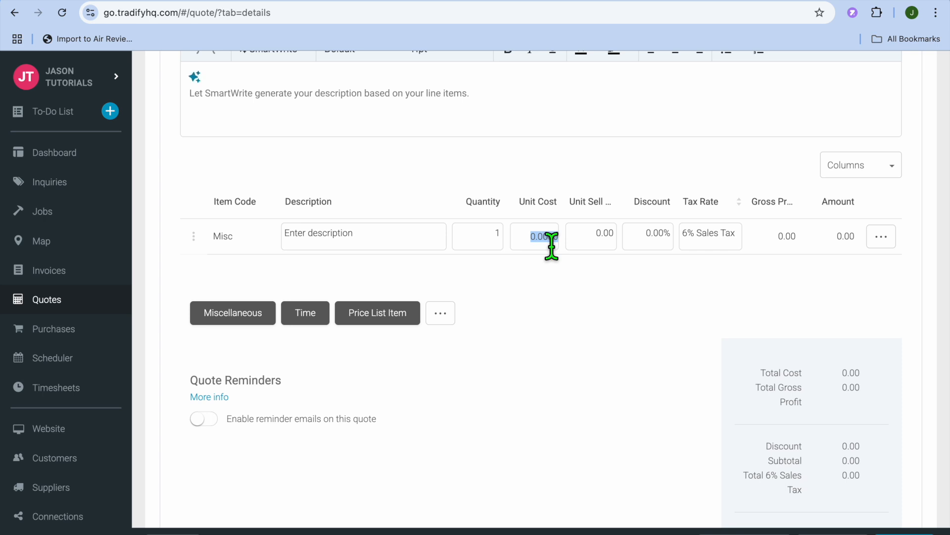
pyautogui.write('10')
pyautogui.click(567, 320)
# - Check the quote's terms, notes and audit information sections, and save the quote
pyautogui.scroll(-7, 569, 324)
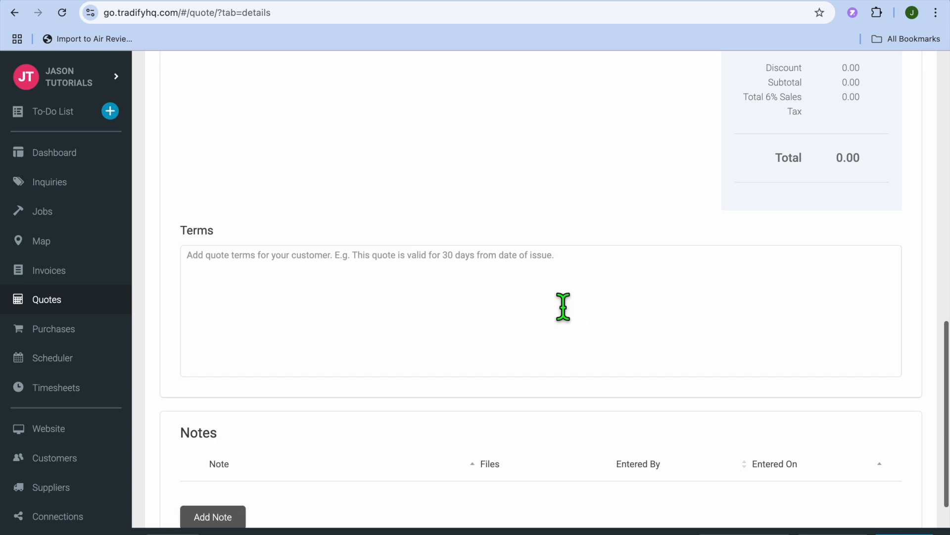
pyautogui.scroll(-3, 562, 308)
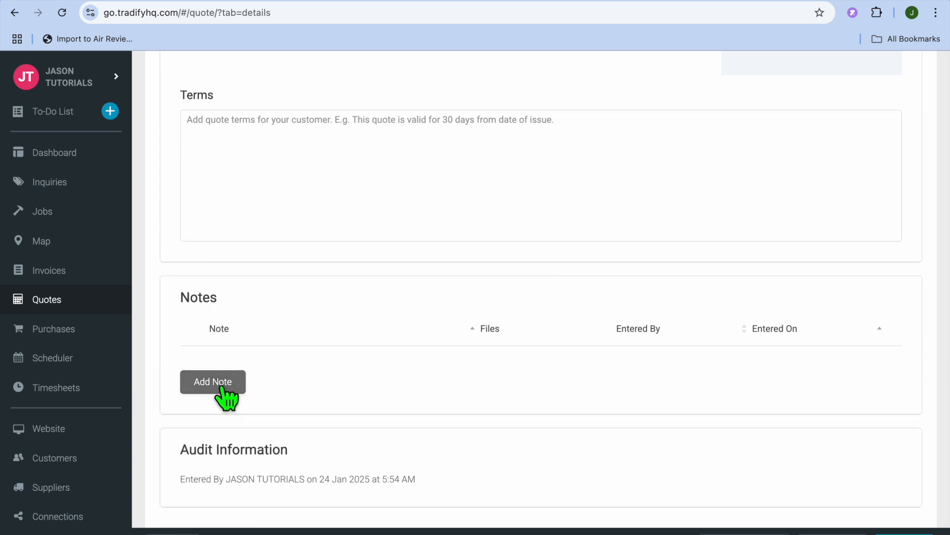
pyautogui.scroll(-1, 736, 346)
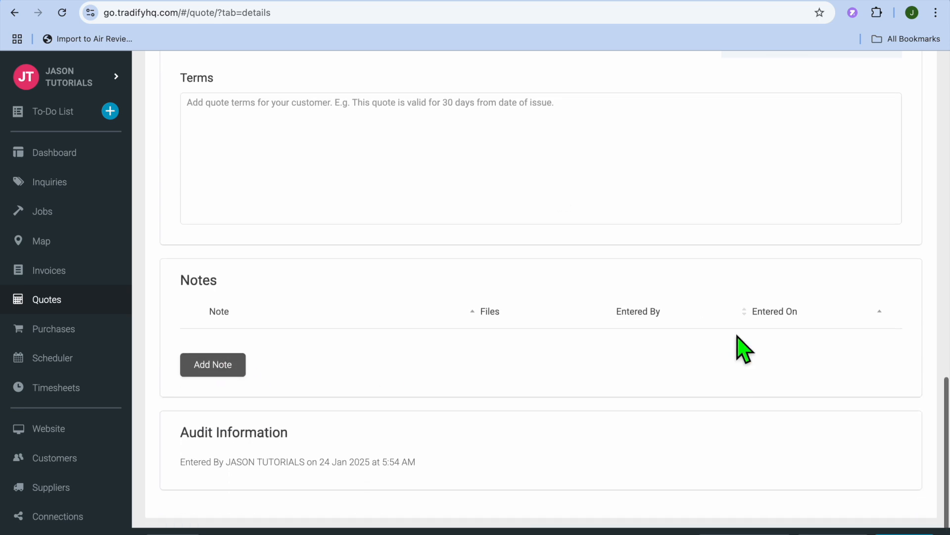
pyautogui.click(750, 534)
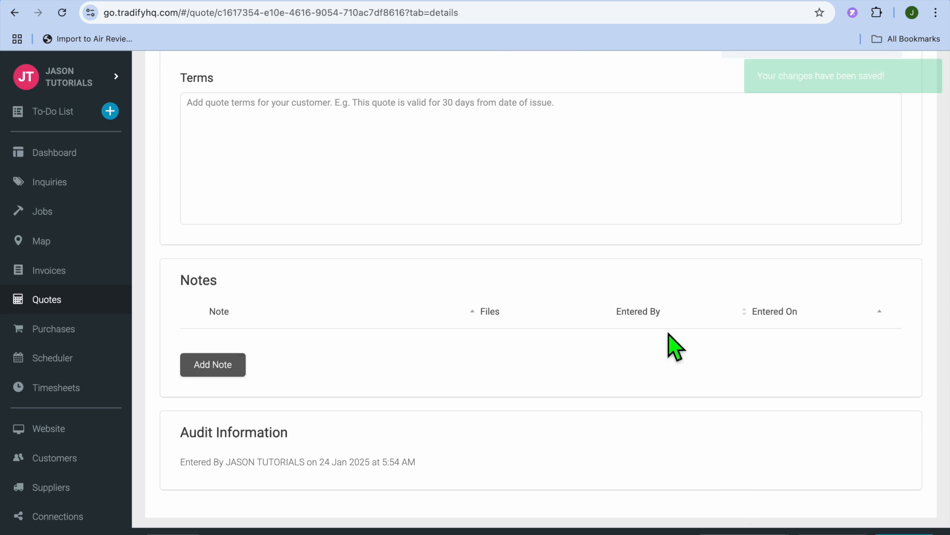
pyautogui.scroll(7, 673, 345)
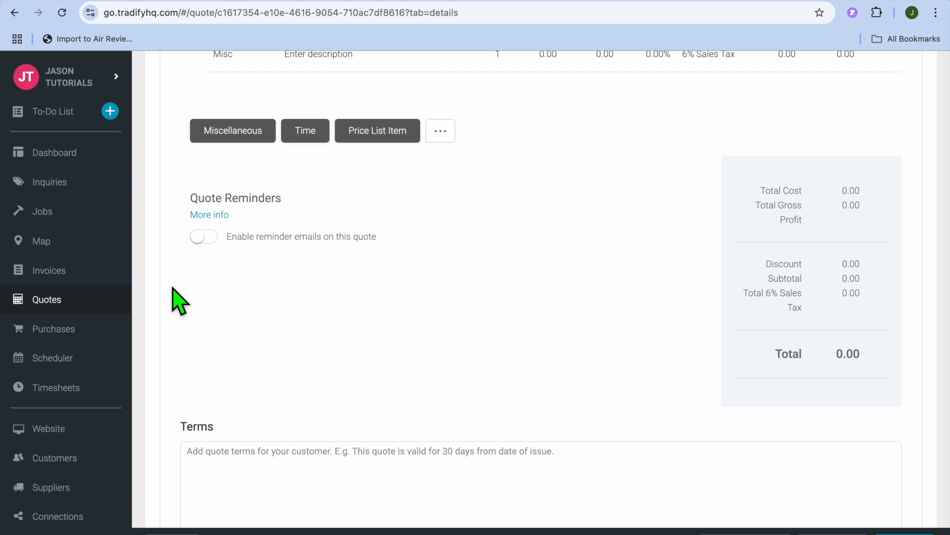
# - Start a new invoice from the invoices list and import the entire quote amount from the customer's saved quote
pyautogui.click(70, 278)
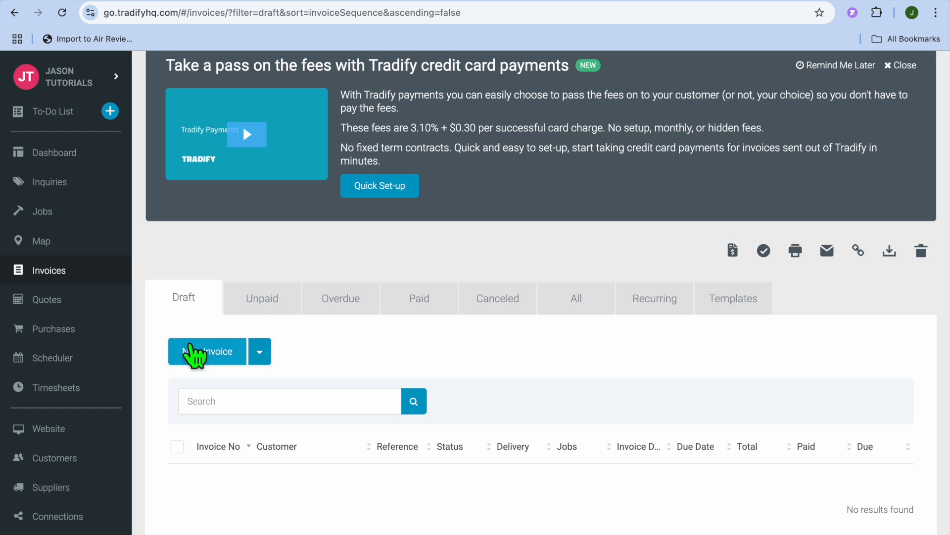
pyautogui.click(211, 353)
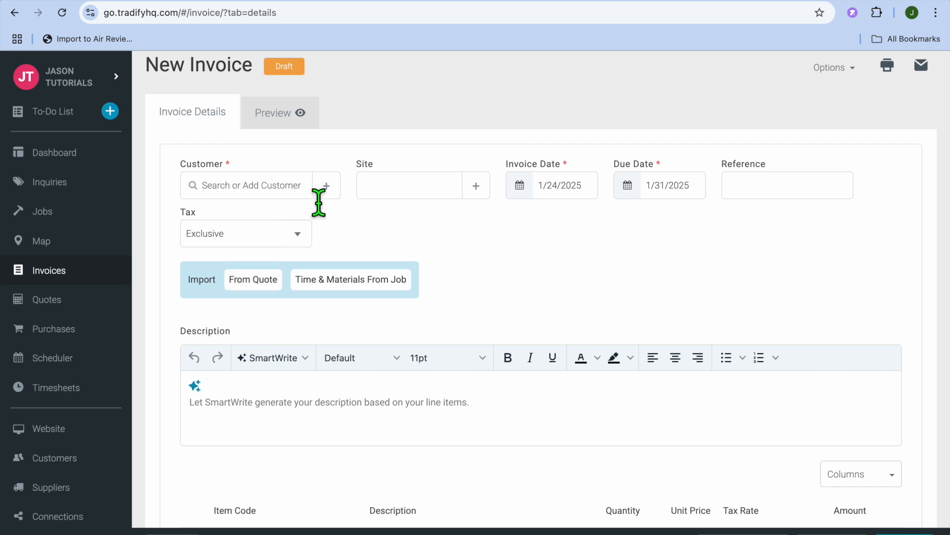
pyautogui.click(266, 284)
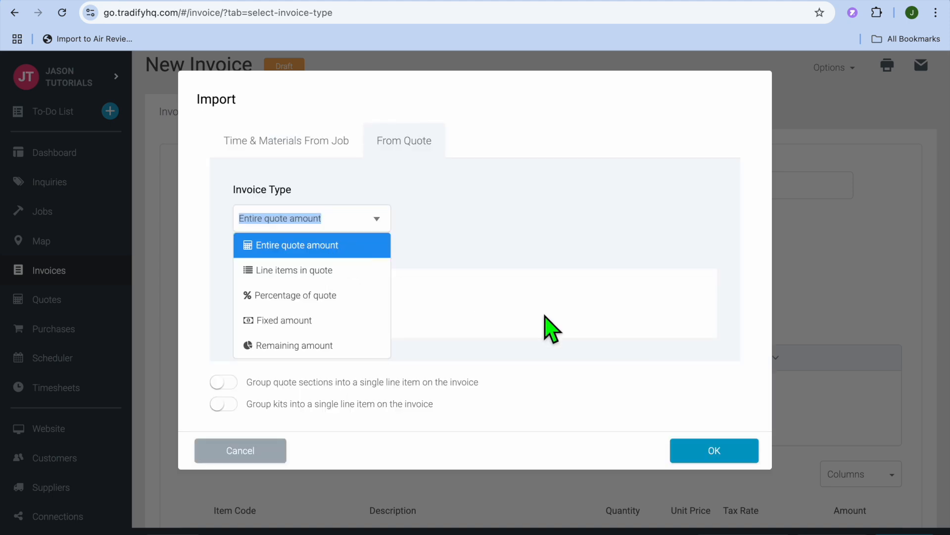
pyautogui.click(705, 450)
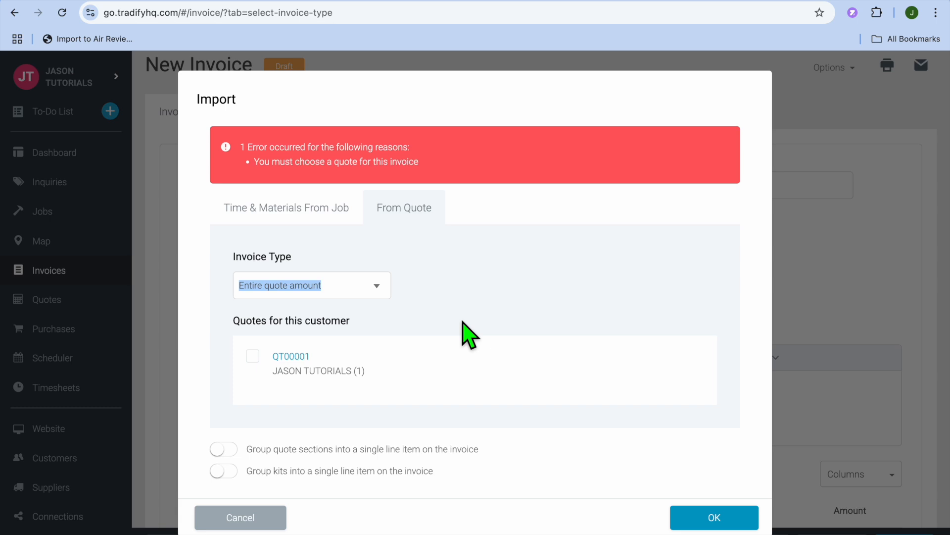
pyautogui.click(714, 517)
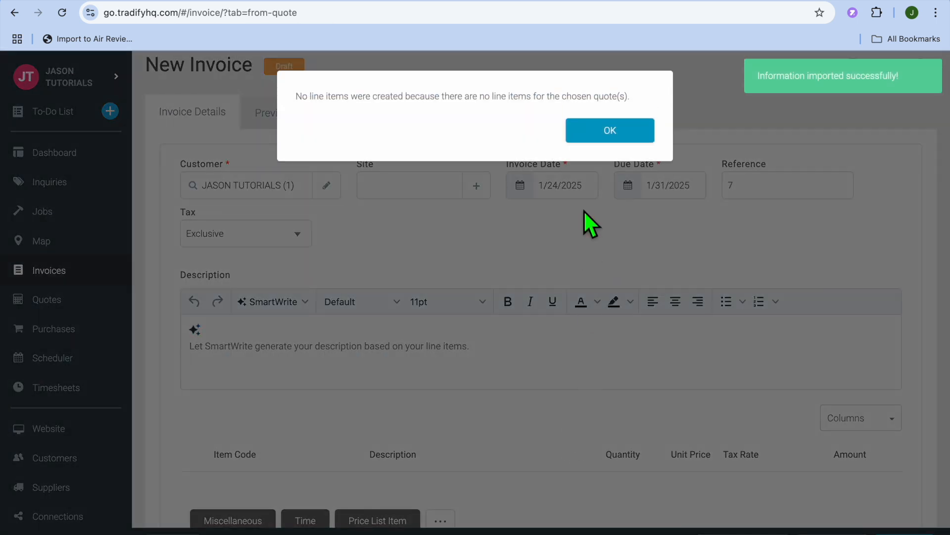
pyautogui.click(610, 133)
# - Look over the invoice's payments and notes sections, and leave for the jobs list, discarding the invoice changes
pyautogui.scroll(-7, 555, 396)
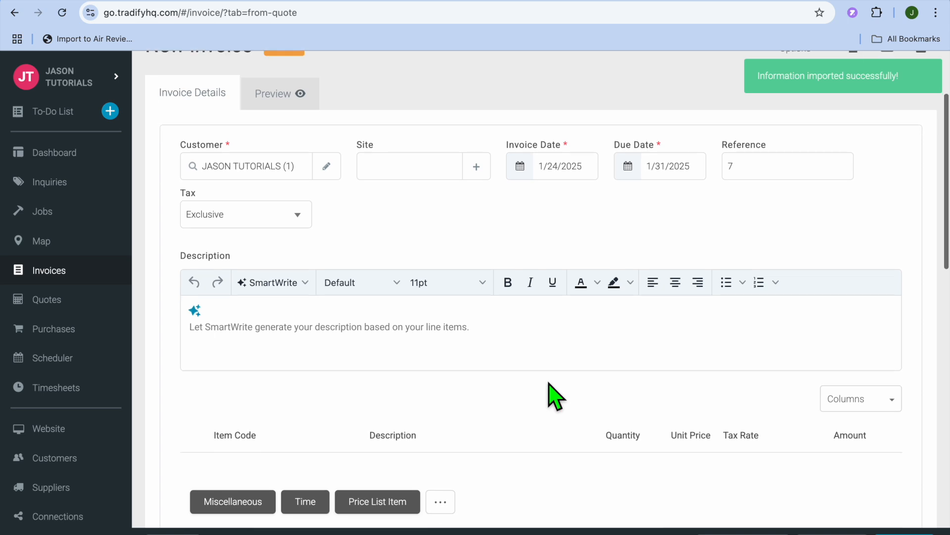
pyautogui.scroll(-8, 555, 396)
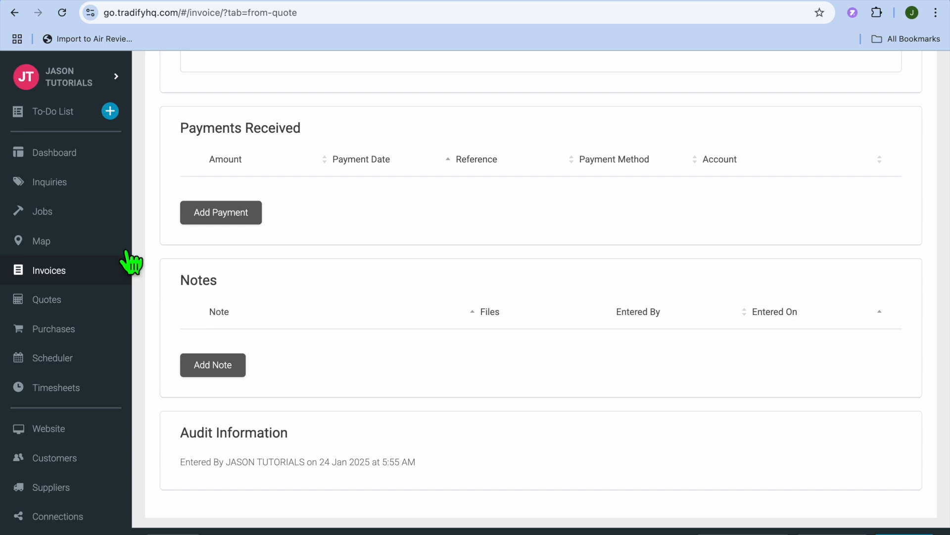
pyautogui.click(64, 212)
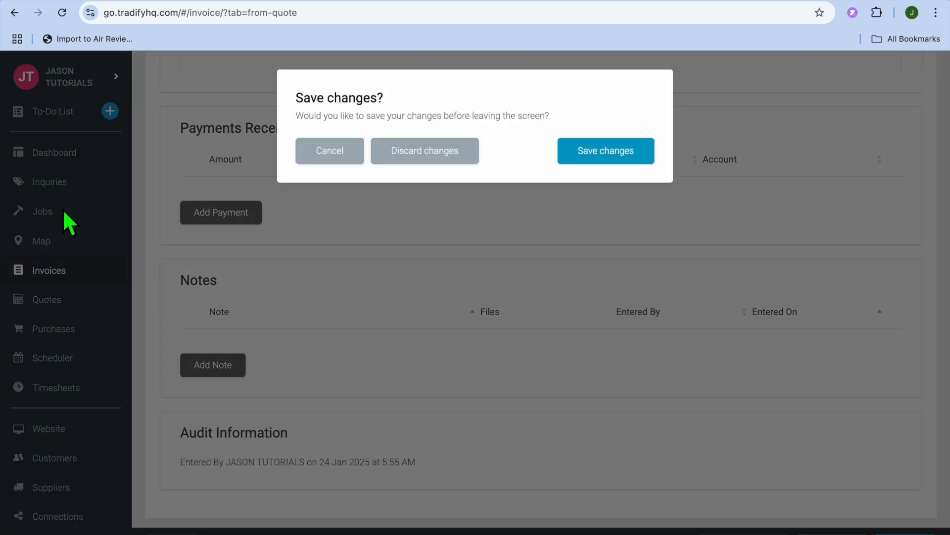
pyautogui.click(464, 157)
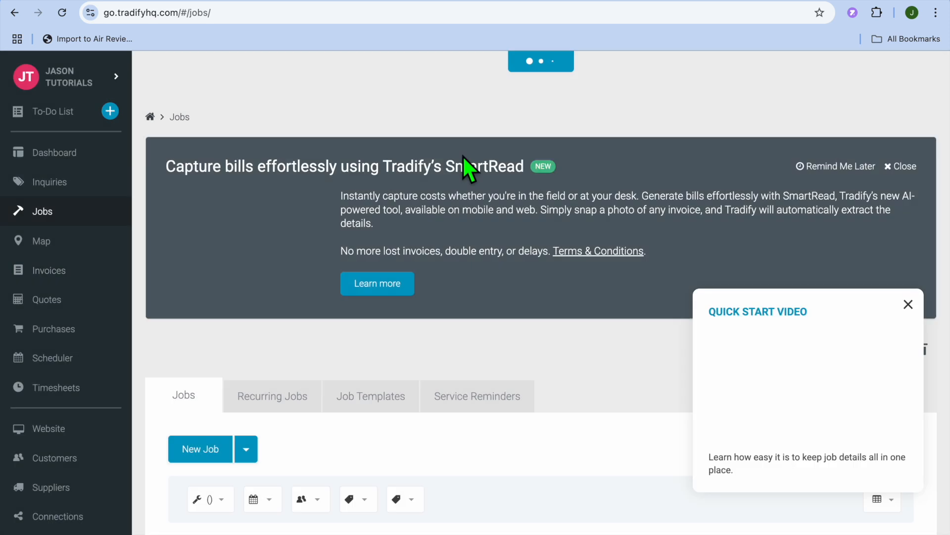
# - Start a new job from the jobs list, dismissing the quick start video
pyautogui.scroll(-1, 743, 290)
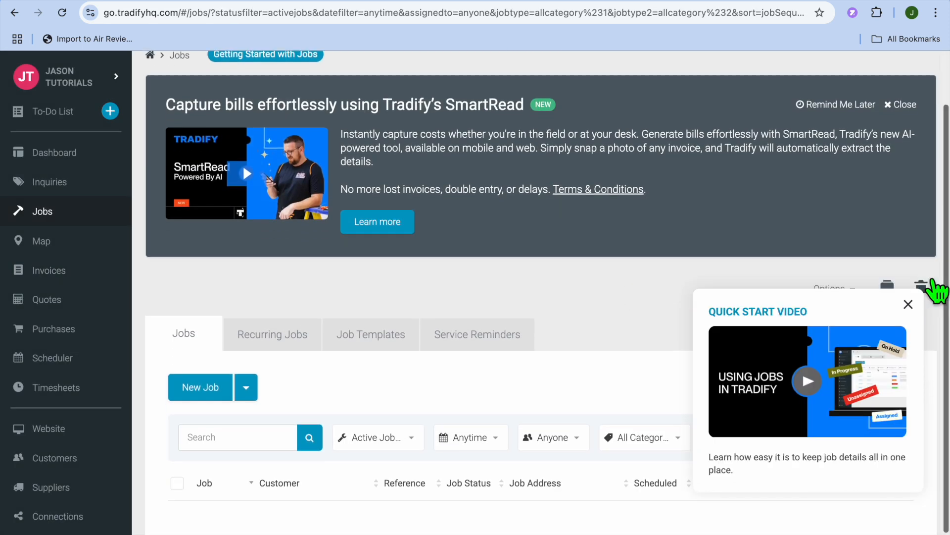
pyautogui.click(909, 305)
pyautogui.click(200, 386)
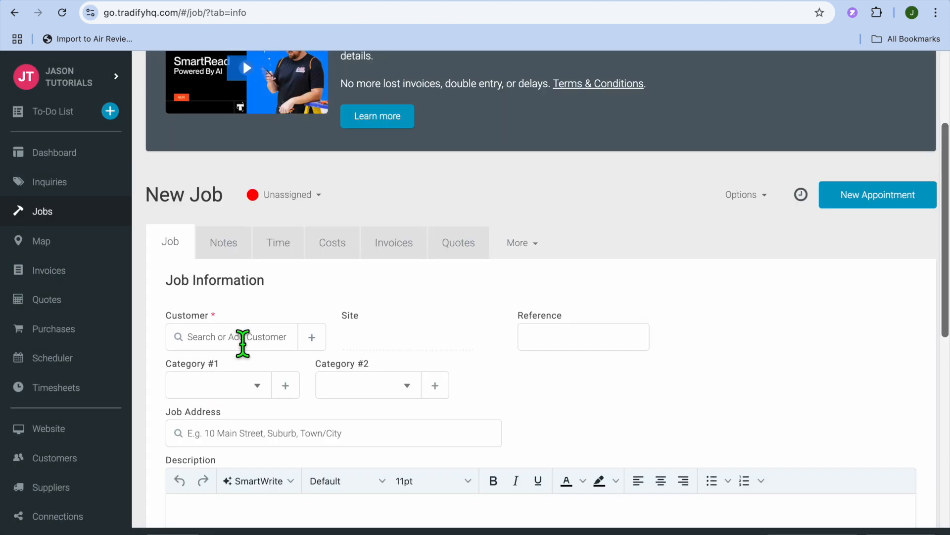
# - Review the new job's customer, category, address and description fields, plus its staff, contact and custom information sections
pyautogui.scroll(-1, 242, 344)
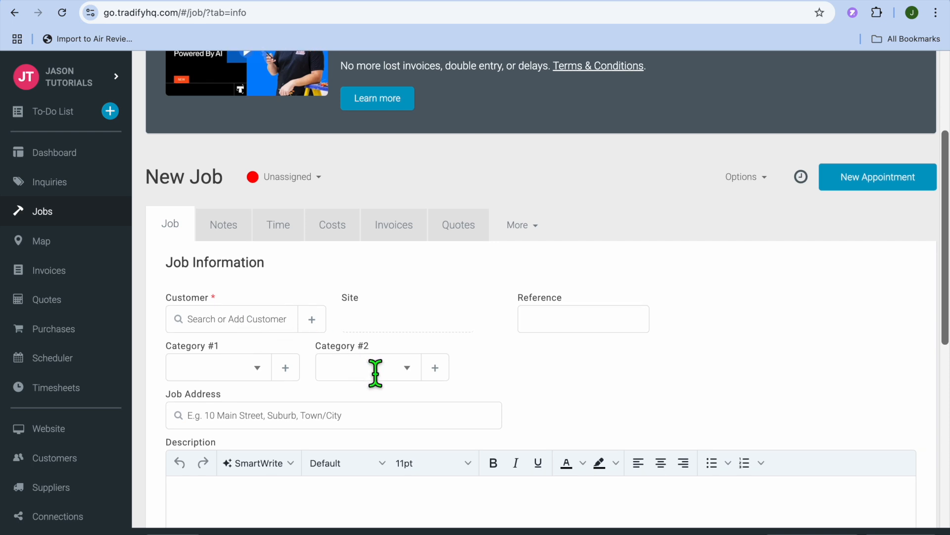
pyautogui.scroll(-1, 377, 374)
pyautogui.scroll(-2, 377, 376)
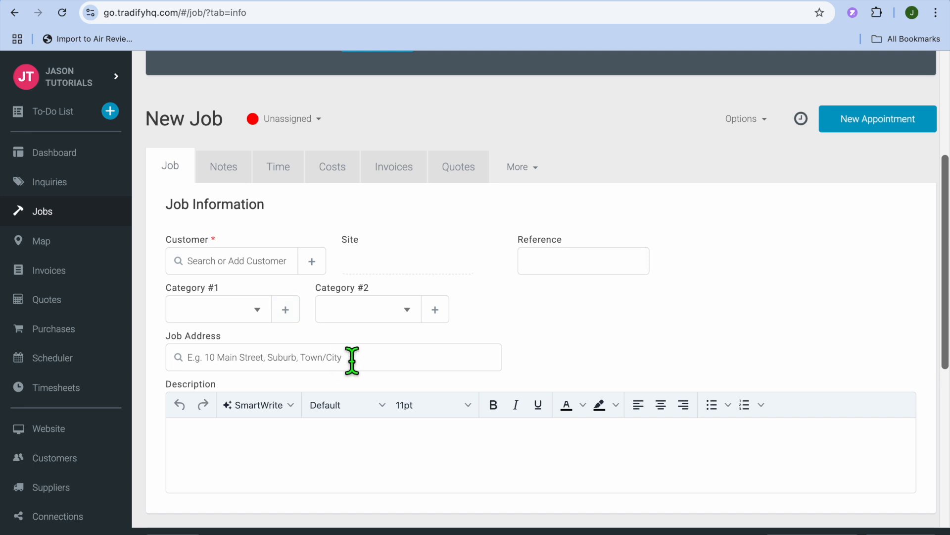
pyautogui.scroll(-5, 352, 361)
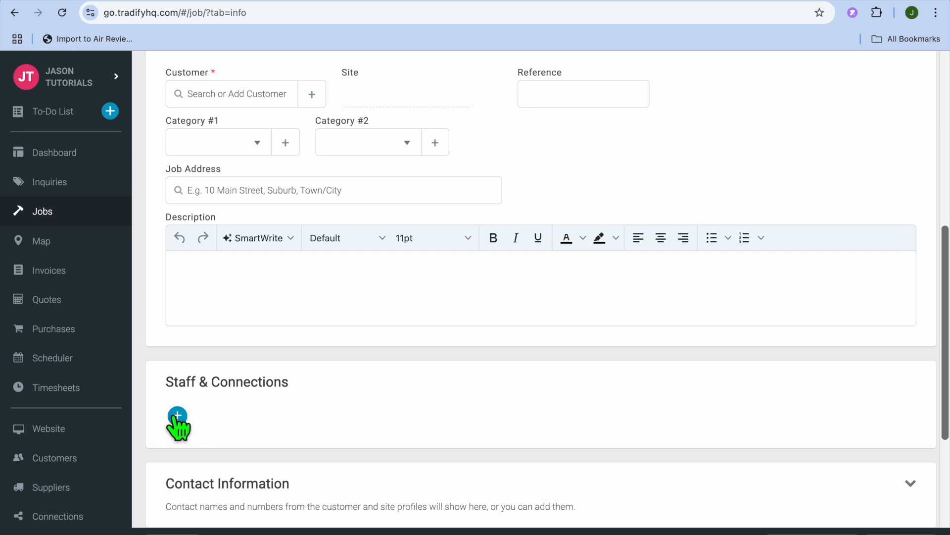
pyautogui.scroll(8, 310, 431)
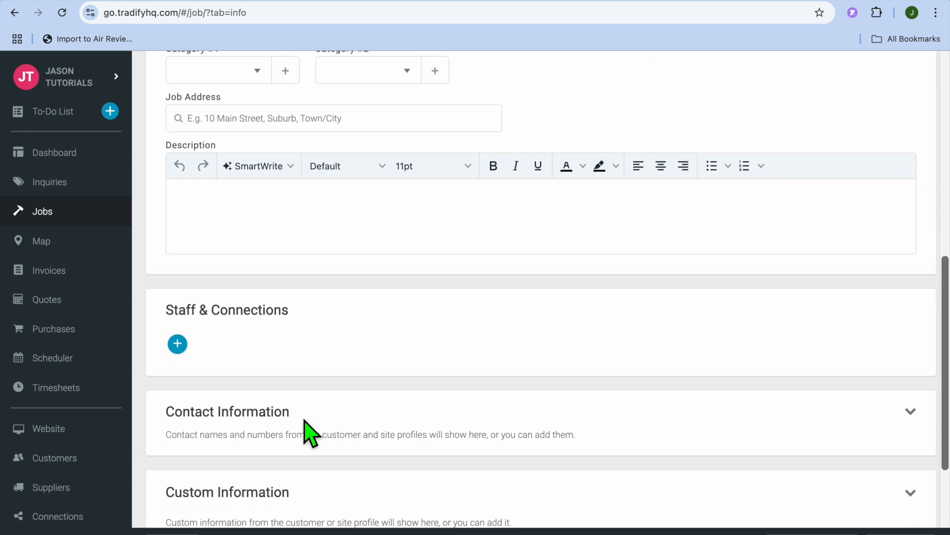
pyautogui.scroll(-3, 306, 429)
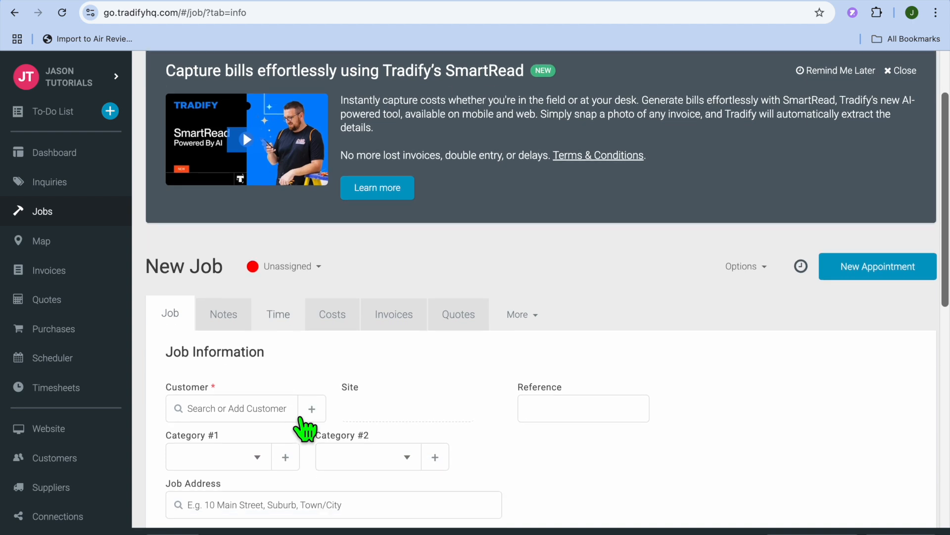
# - Review the notes, time and costs sections of the new job
pyautogui.click(222, 281)
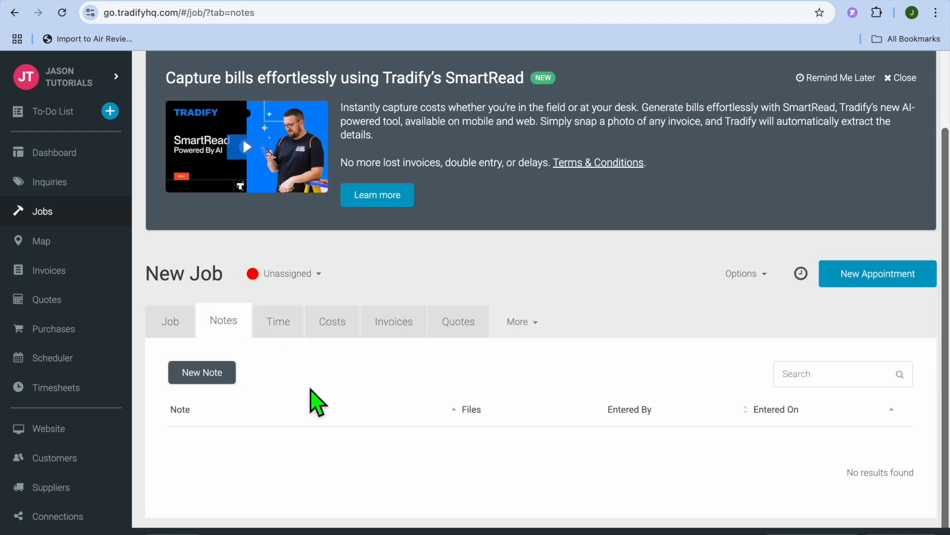
pyautogui.click(286, 334)
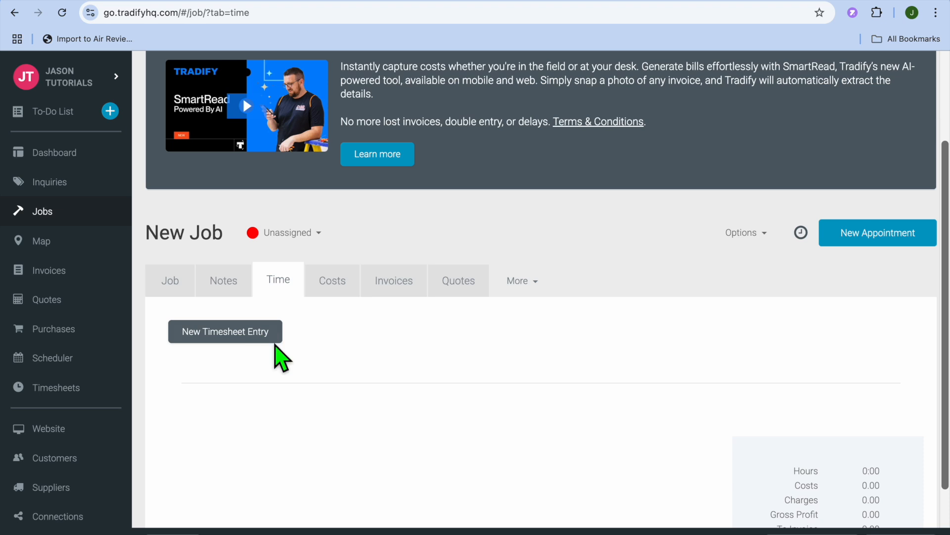
pyautogui.click(329, 291)
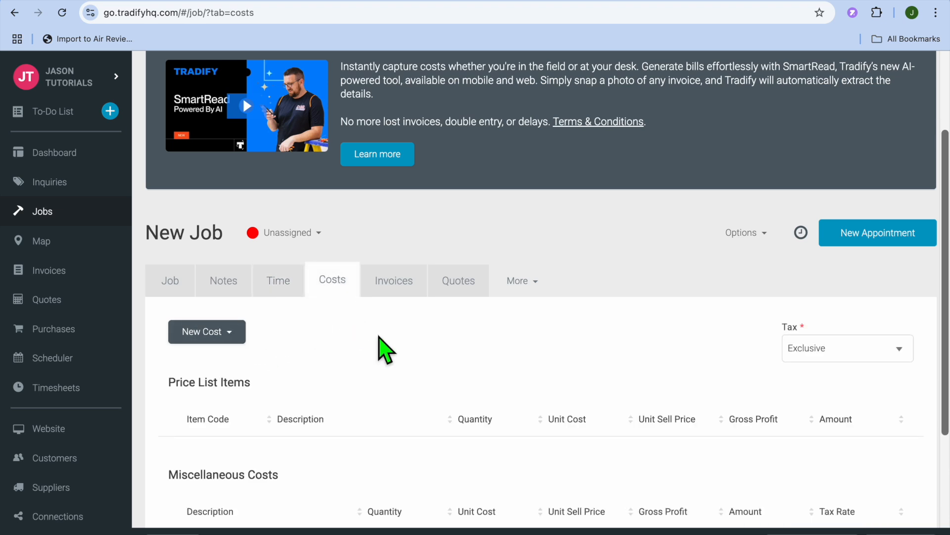
pyautogui.scroll(-3, 391, 386)
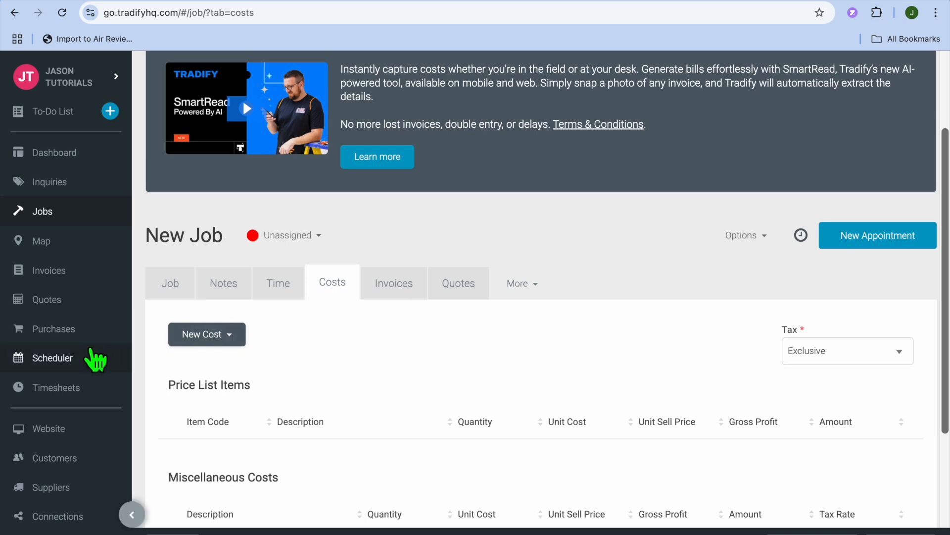
# - View the weekly scheduler and the timesheets page, dismissing the timesheets quick start video
pyautogui.click(95, 360)
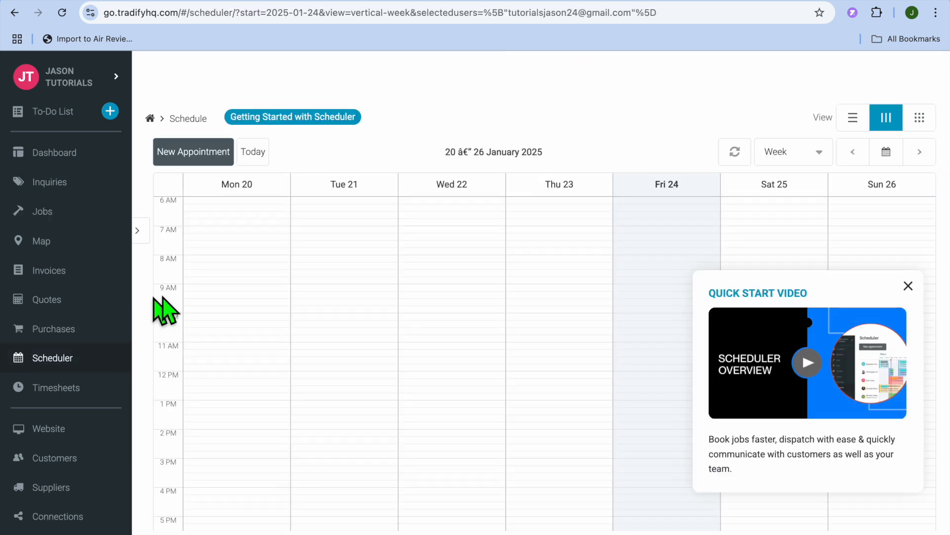
pyautogui.click(58, 385)
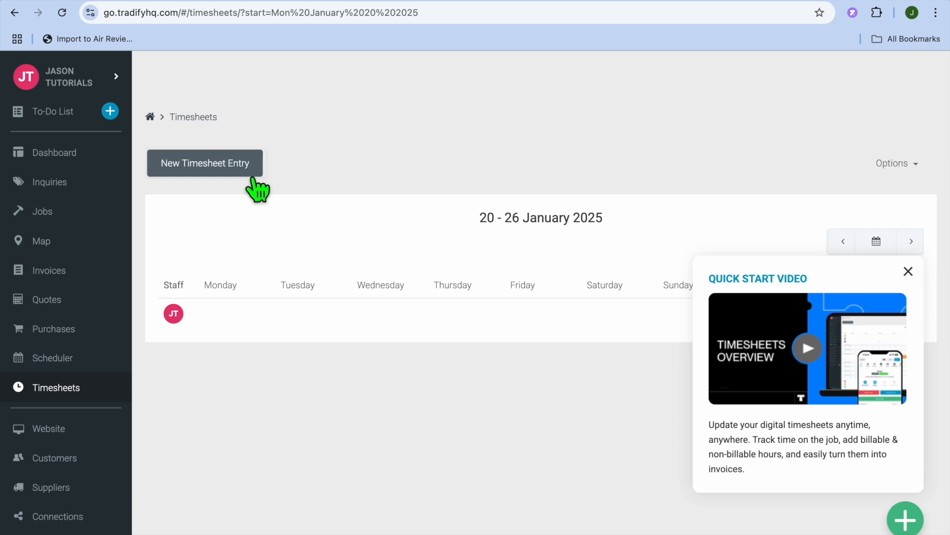
pyautogui.click(908, 271)
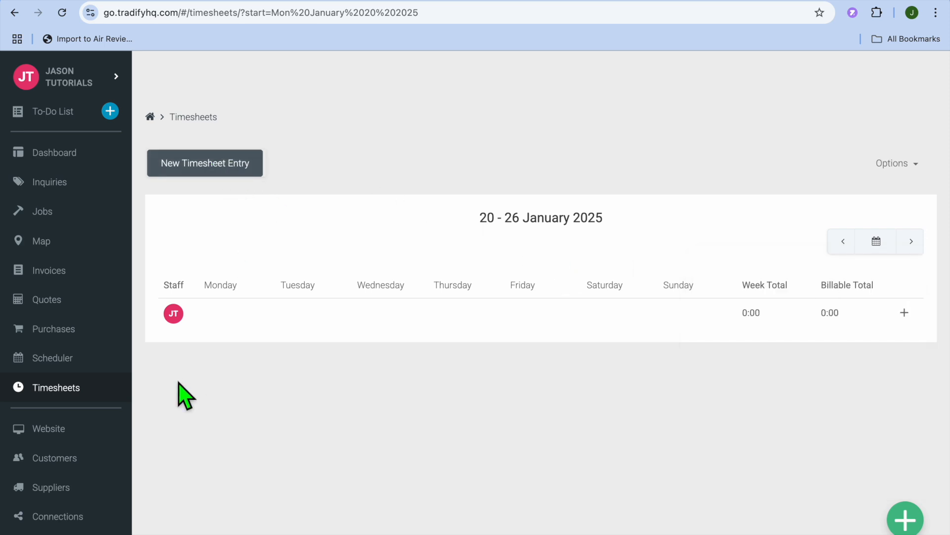
pyautogui.scroll(-3, 109, 400)
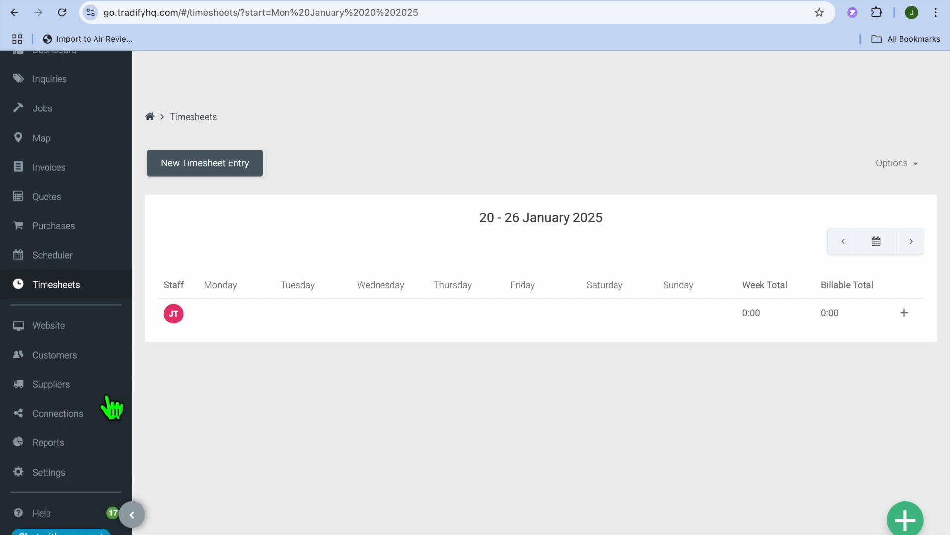
# - Open the business website preview and review its home, services and our work sections
pyautogui.click(64, 328)
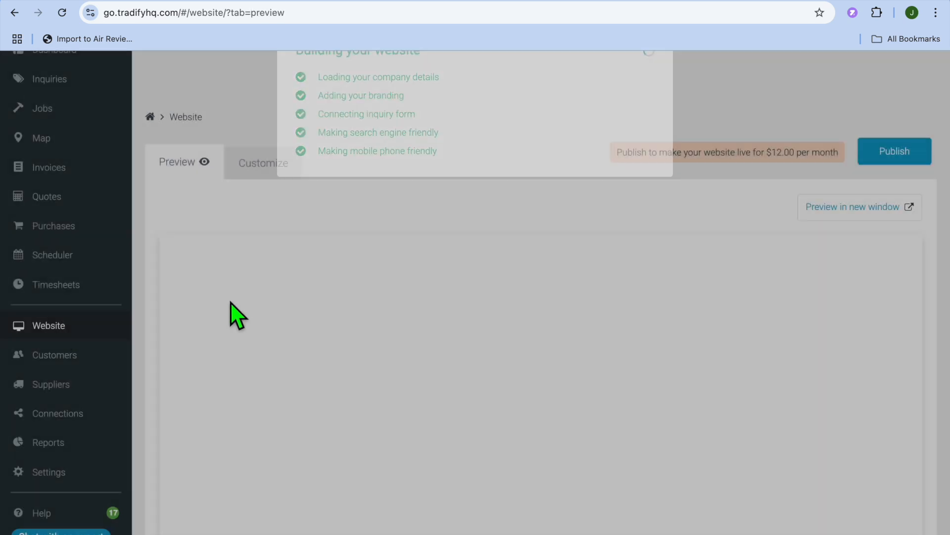
pyautogui.scroll(-10, 409, 312)
pyautogui.scroll(-15, 408, 306)
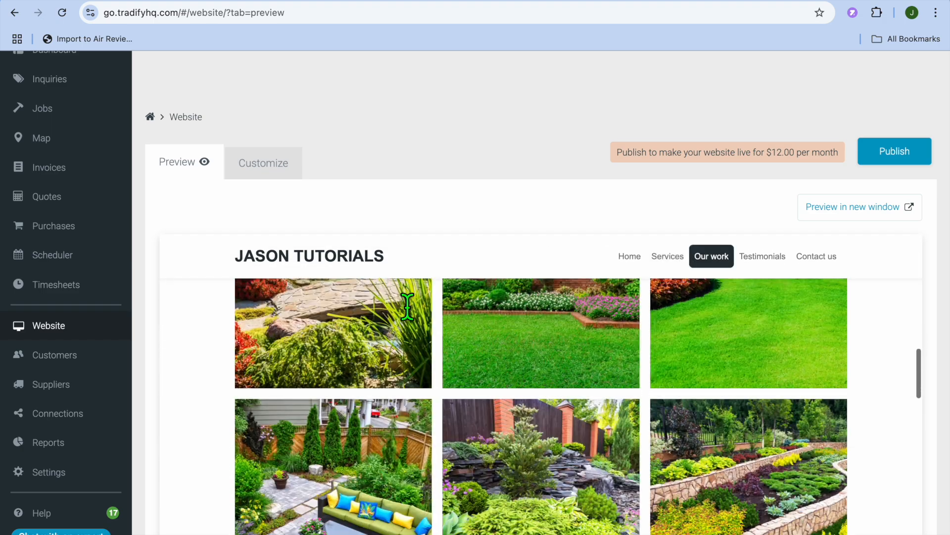
pyautogui.scroll(20, 411, 307)
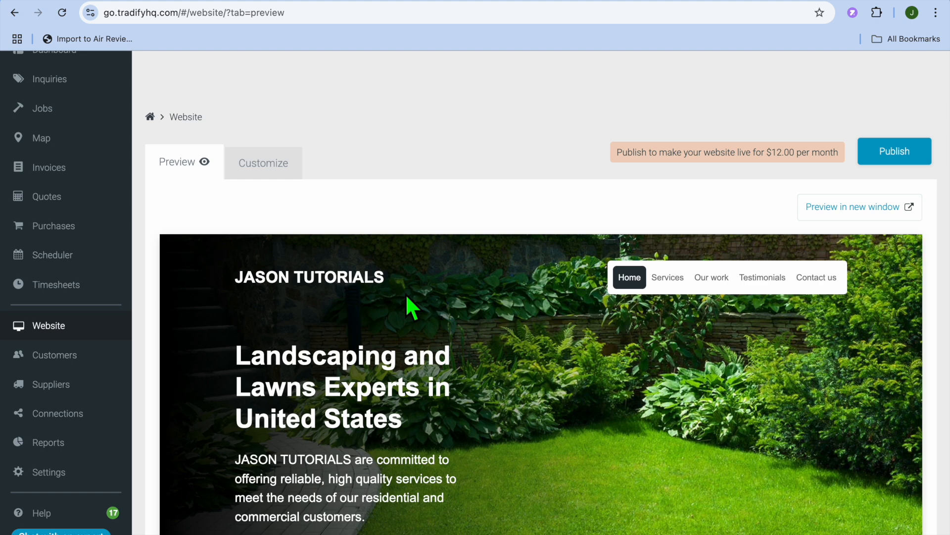
pyautogui.scroll(-10, 407, 297)
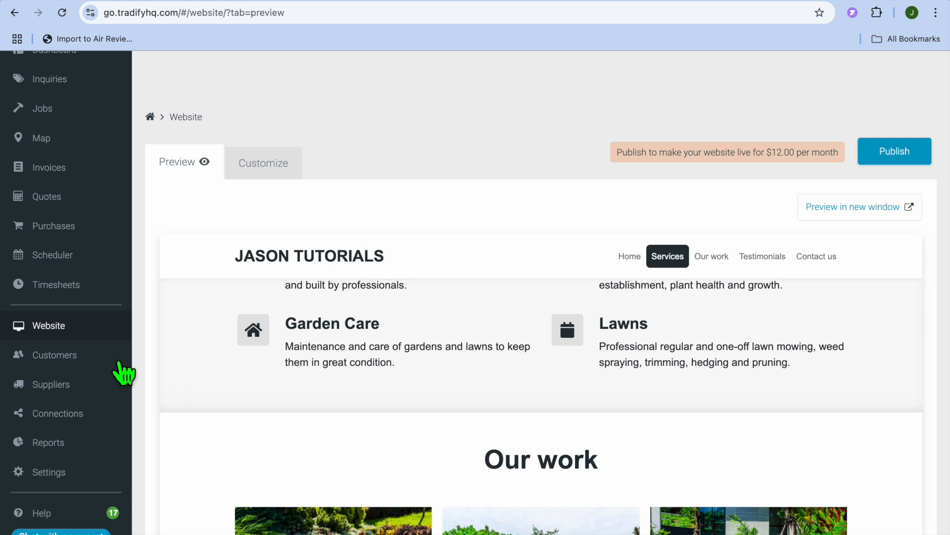
# - View the customers list, then open a blank new supplier form from the suppliers list
pyautogui.click(79, 355)
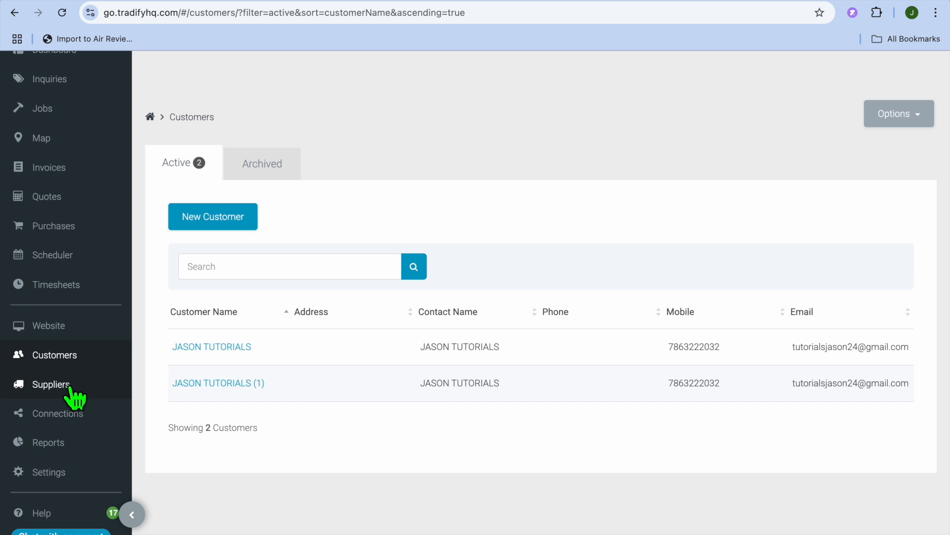
pyautogui.click(72, 393)
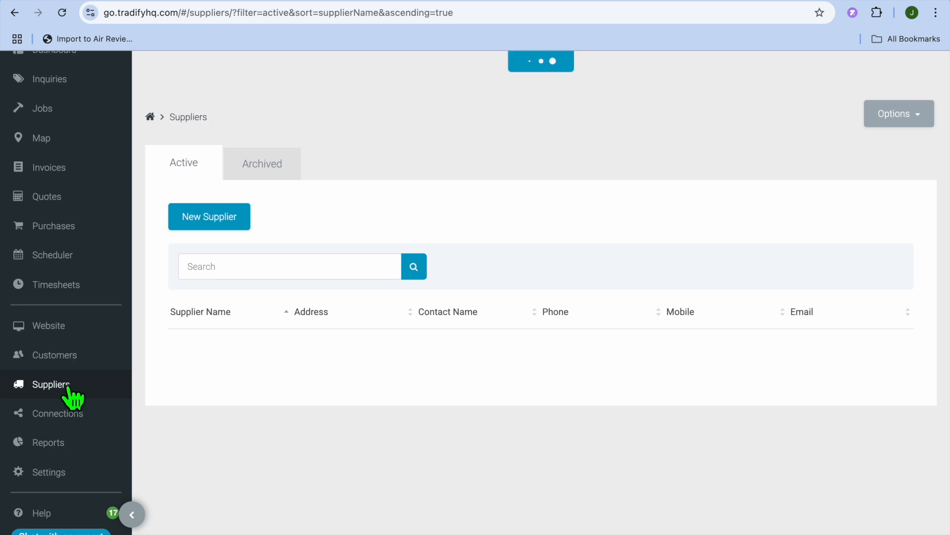
pyautogui.click(221, 218)
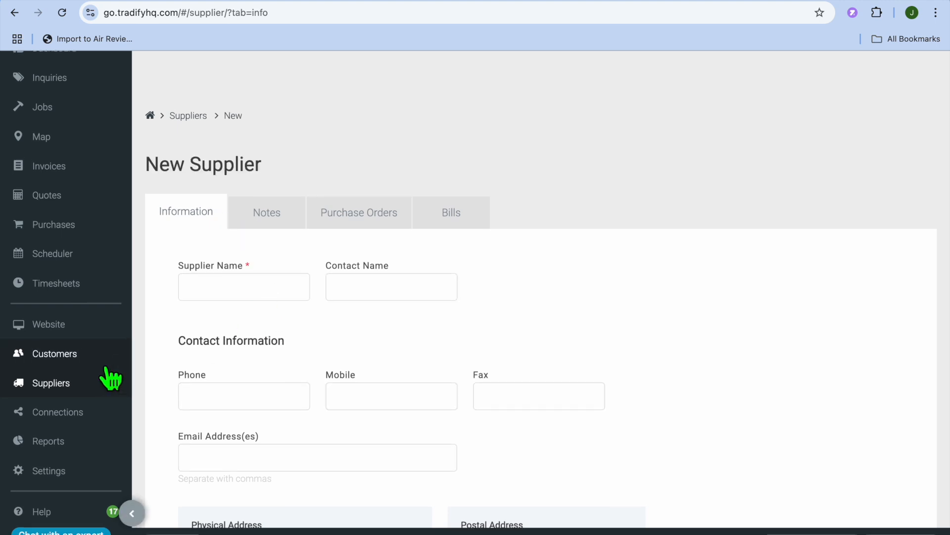
# - Leave the new supplier form unsaved and view the Contact Tracing Report options on the reports page
pyautogui.click(84, 429)
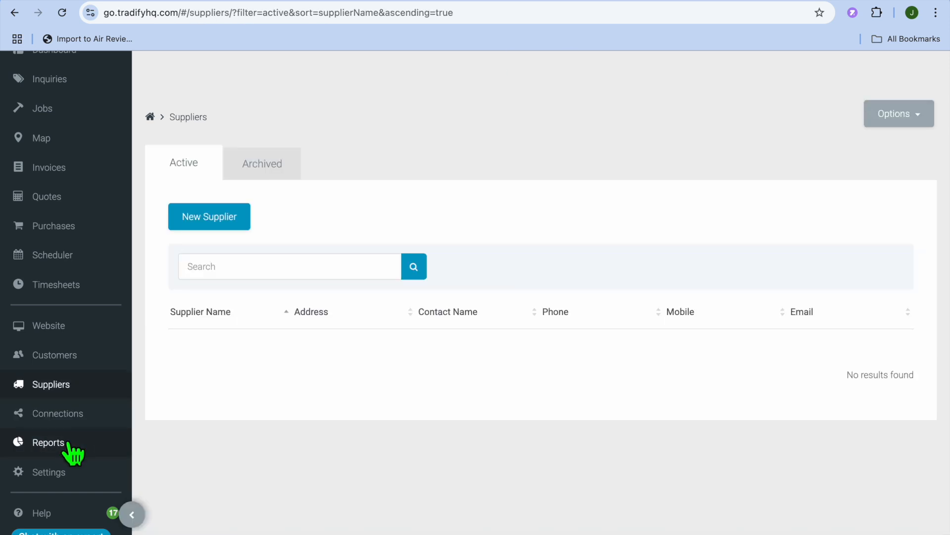
pyautogui.click(73, 452)
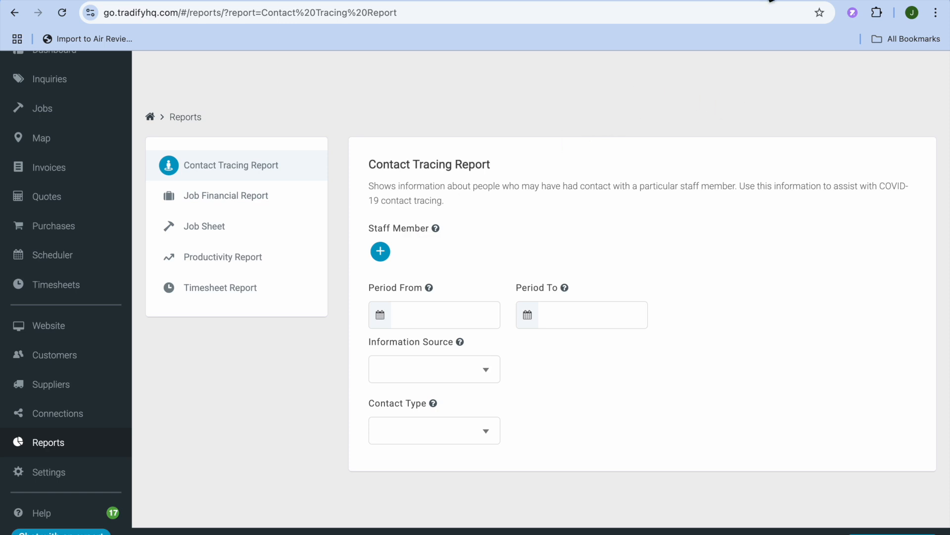
# - Start another new job from the jobs list and review its job information, staff, contact, custom information and tasks sections
pyautogui.click(703, 6)
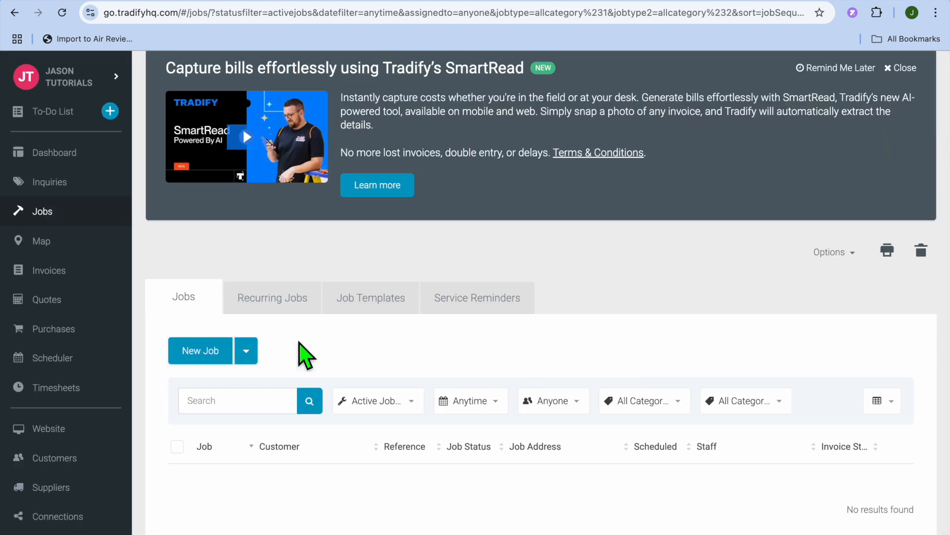
pyautogui.click(201, 351)
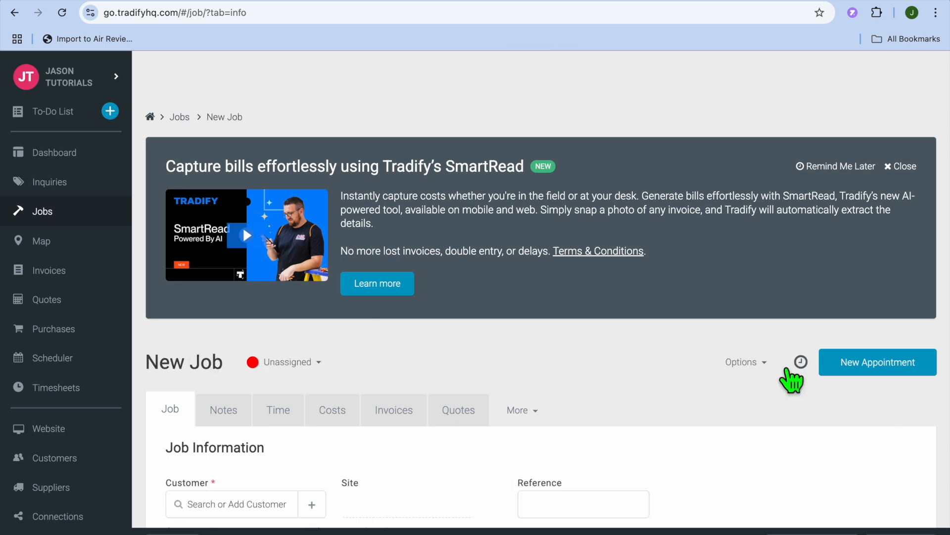
pyautogui.scroll(-5, 823, 439)
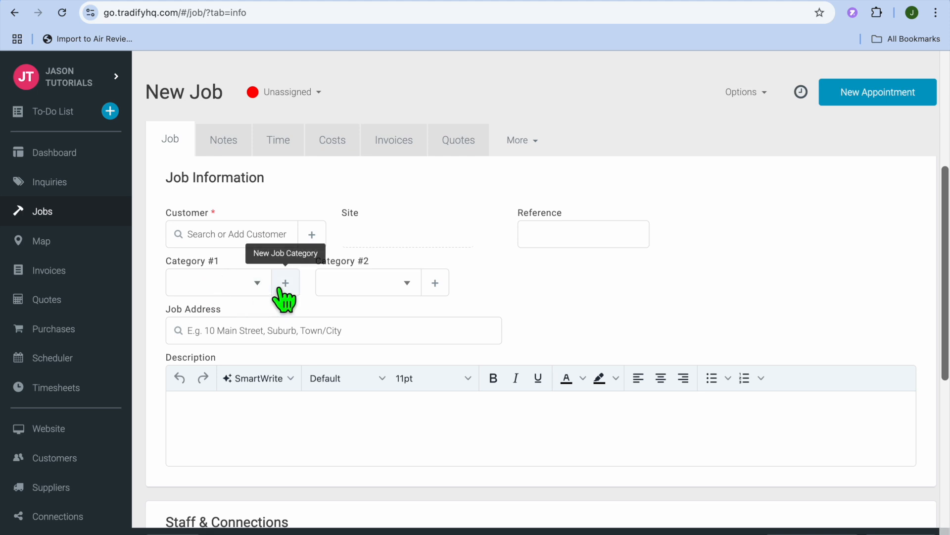
pyautogui.scroll(-6, 339, 346)
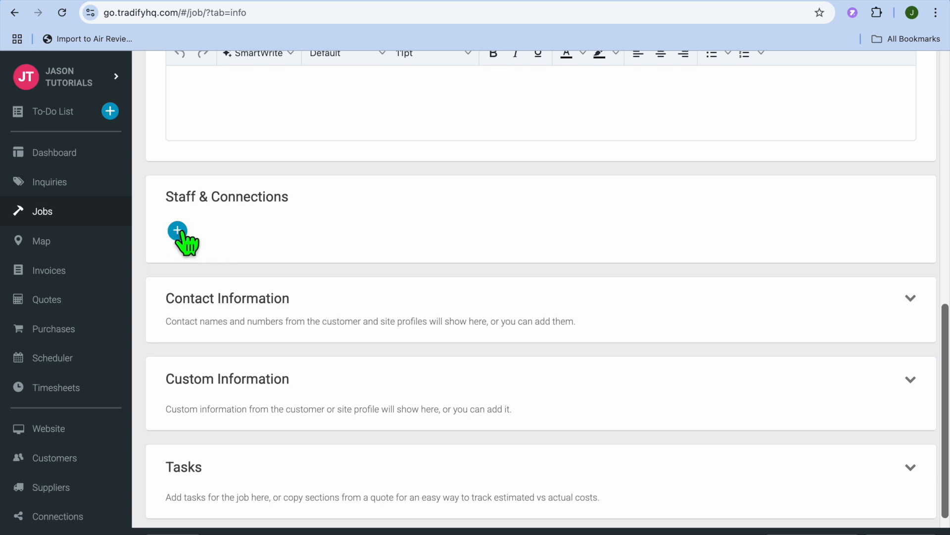
pyautogui.scroll(-2, 237, 246)
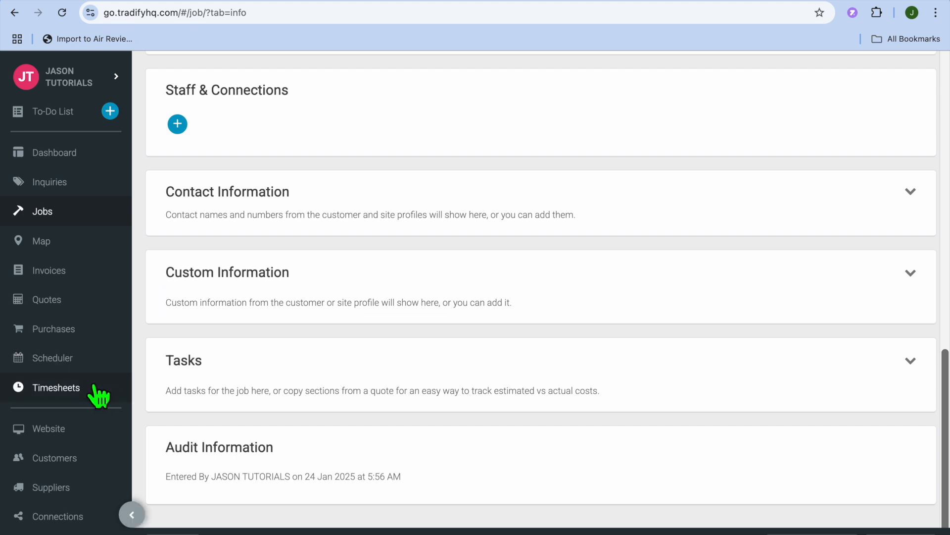
pyautogui.scroll(3, 246, 353)
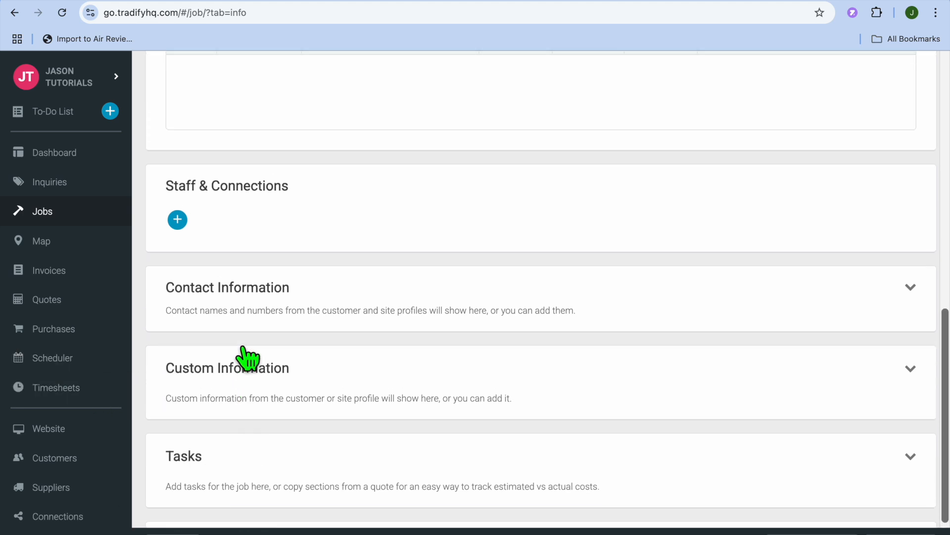